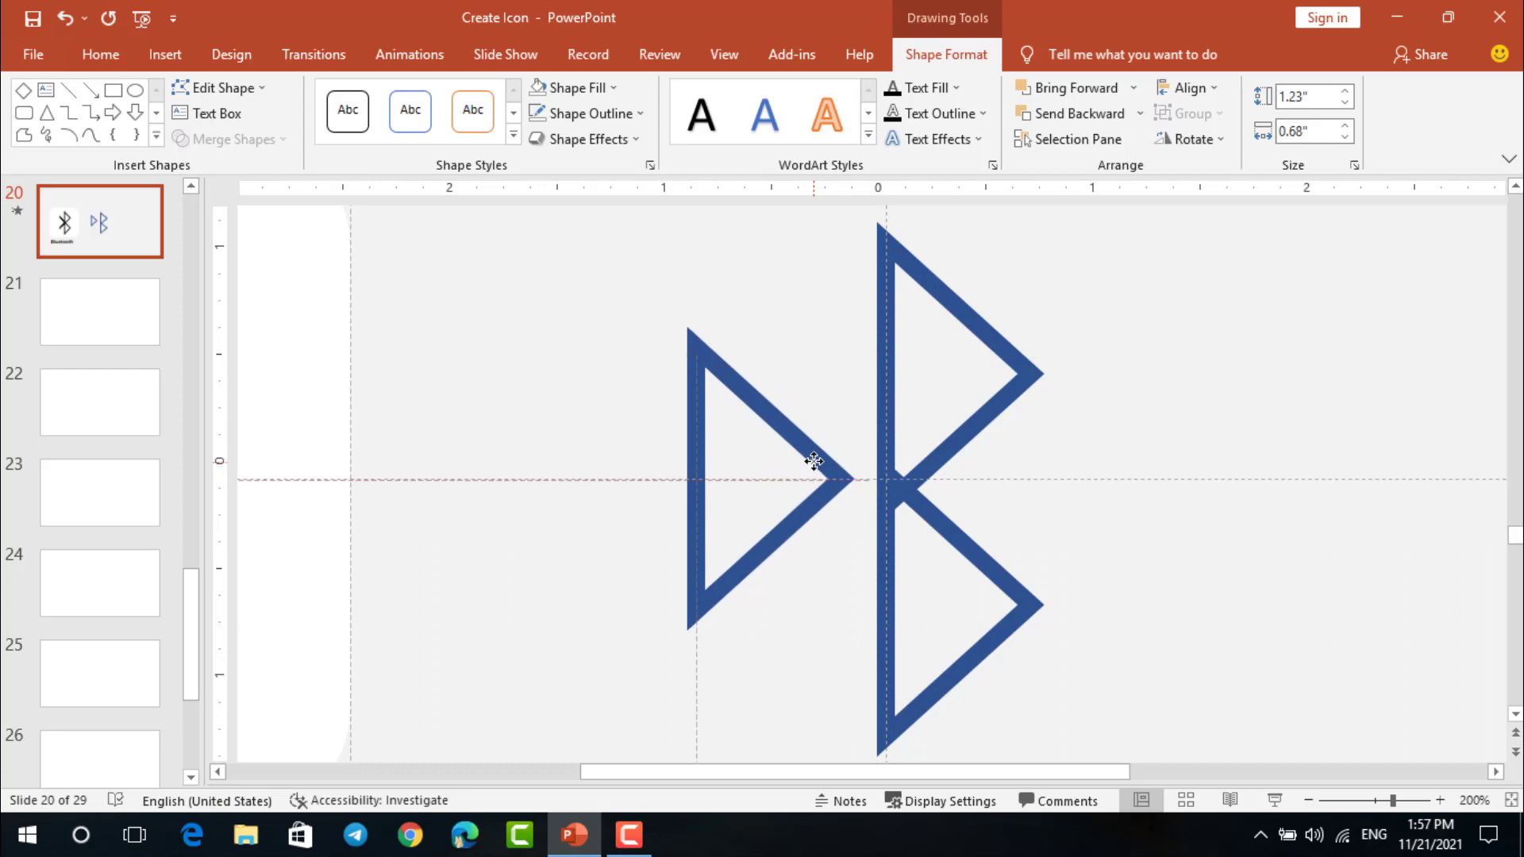
Duplicate the separate blue triangle and place the copy overlapping the original, slightly to its left
{"action": "scroll", "coordinate": [818, 467], "scroll_direction": "up", "scroll_amount": 3, "text": "ctrl"}
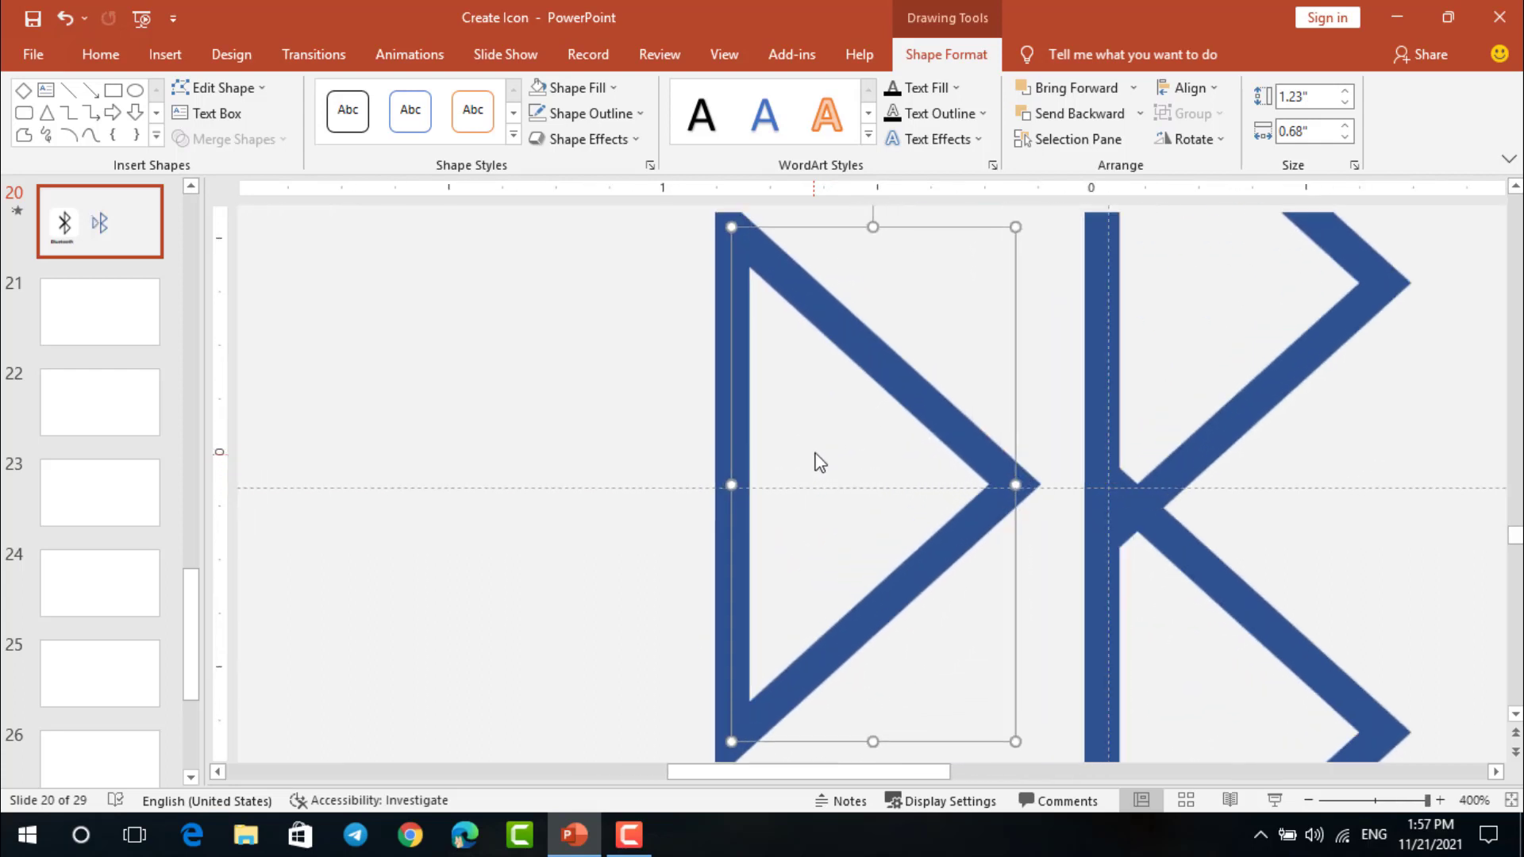
{"action": "scroll", "coordinate": [821, 461], "scroll_direction": "down", "scroll_amount": 1, "text": "ctrl"}
{"action": "key", "text": "ctrl+d"}
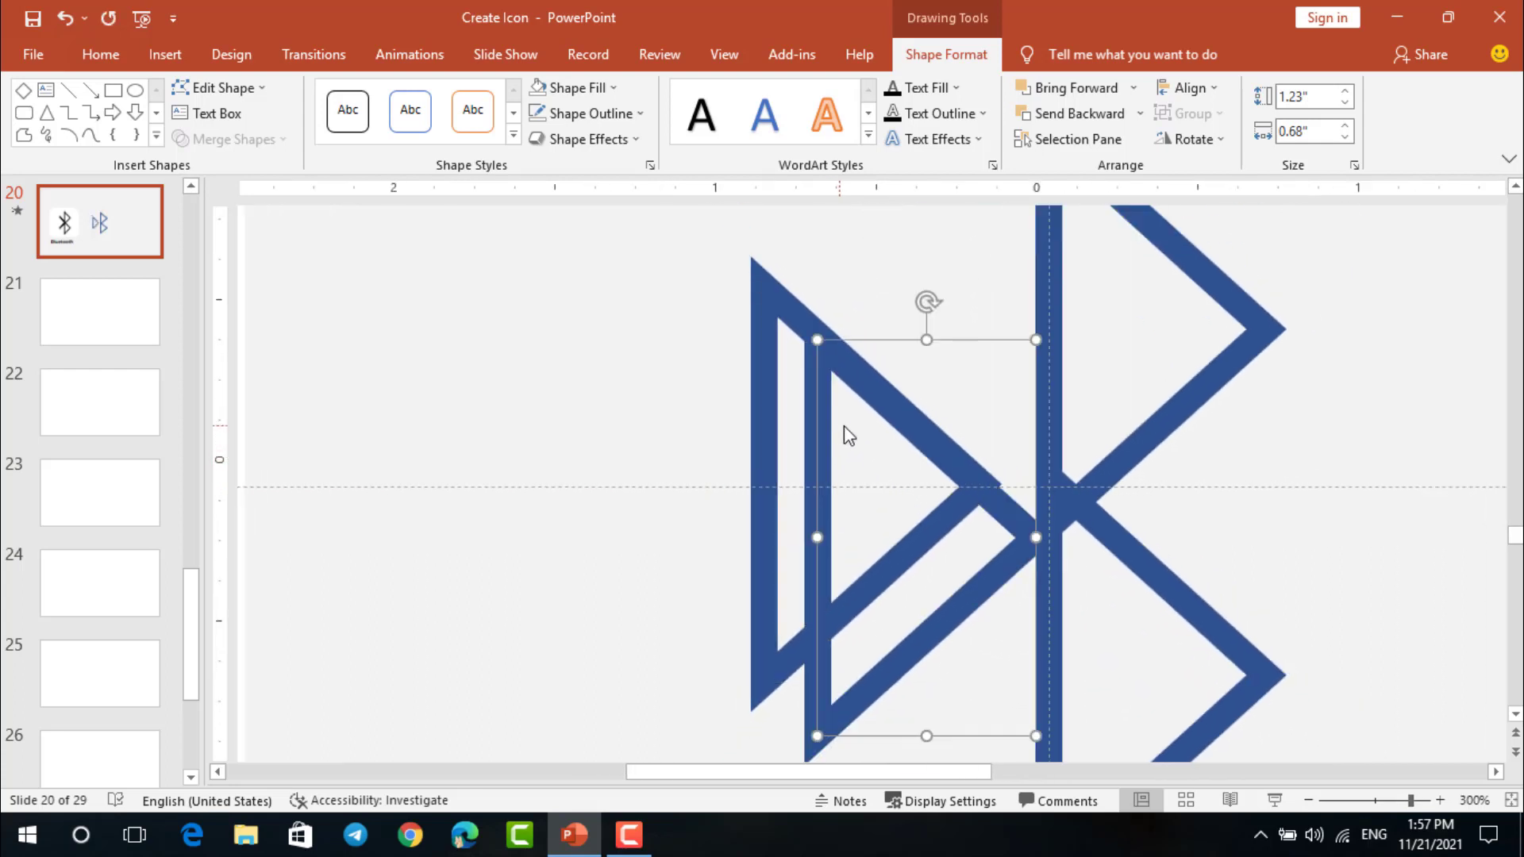
{"action": "left_click_drag", "start_coordinate": [894, 422], "coordinate": [796, 365]}
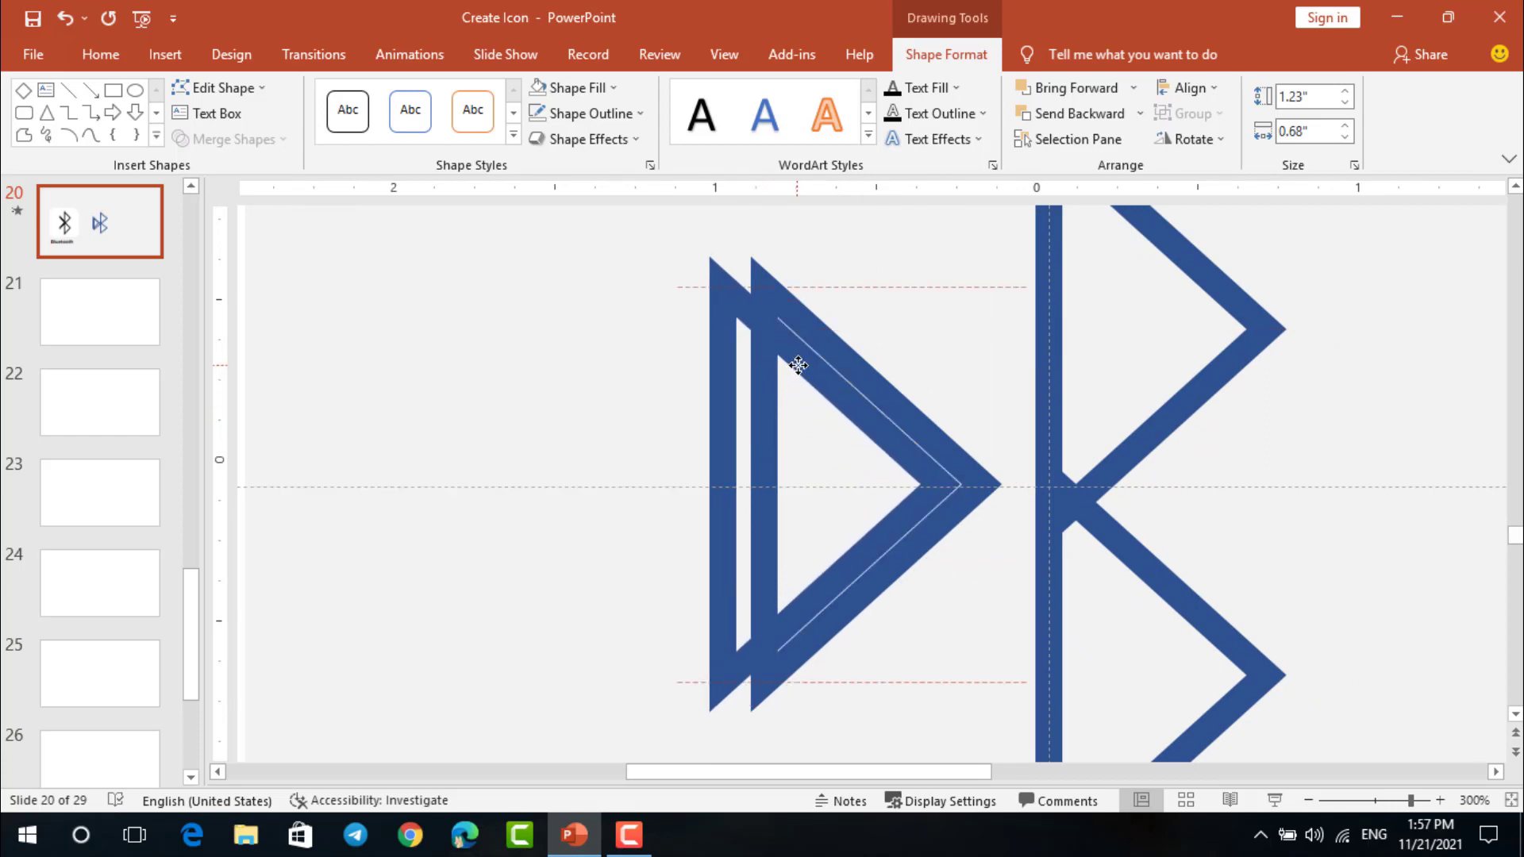
{"action": "left_click_drag", "start_coordinate": [799, 366], "coordinate": [789, 368]}
{"action": "scroll", "coordinate": [789, 369], "scroll_direction": "down", "scroll_amount": 1}
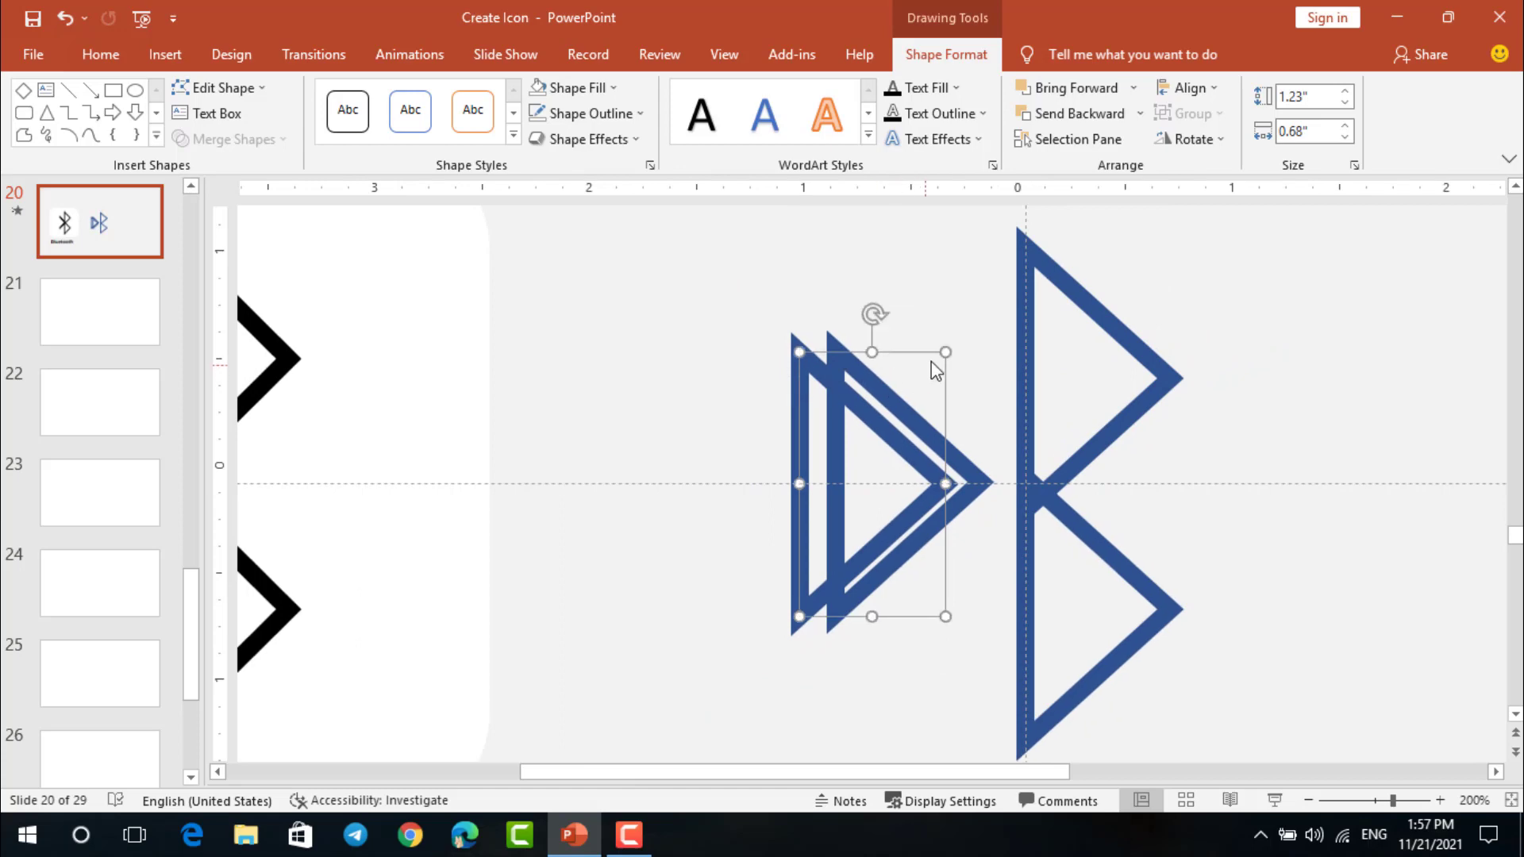
Enlarge the duplicated triangle to about 1.53" high by 0.84" wide and make its outline black
{"action": "left_click_drag", "start_coordinate": [947, 351], "coordinate": [976, 333]}
{"action": "left_click_drag", "start_coordinate": [928, 402], "coordinate": [943, 403]}
{"action": "scroll", "coordinate": [945, 413], "scroll_direction": "up", "scroll_amount": 2}
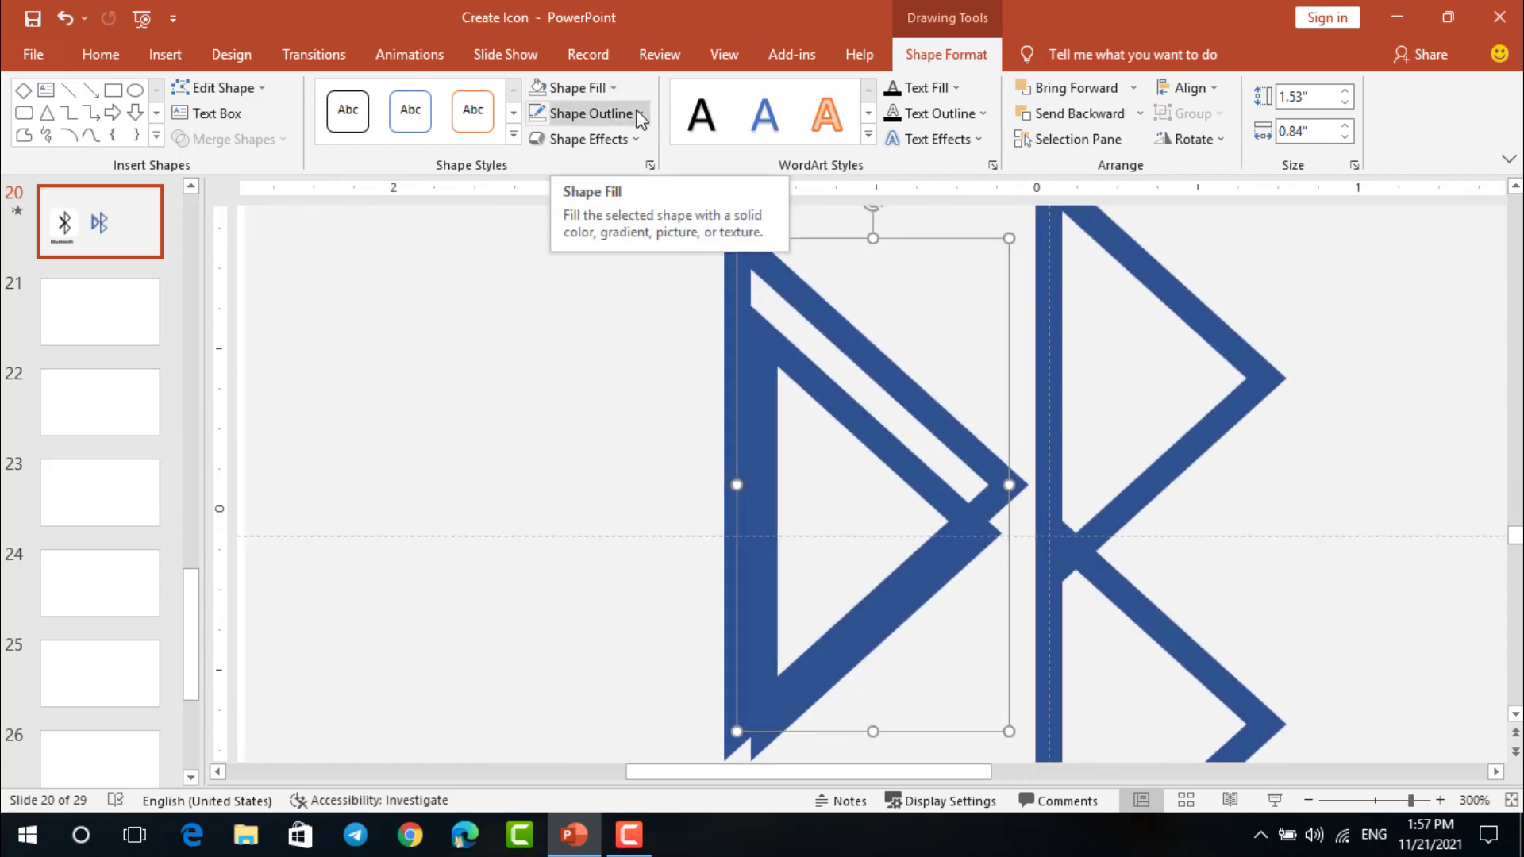
{"action": "left_click", "coordinate": [635, 114]}
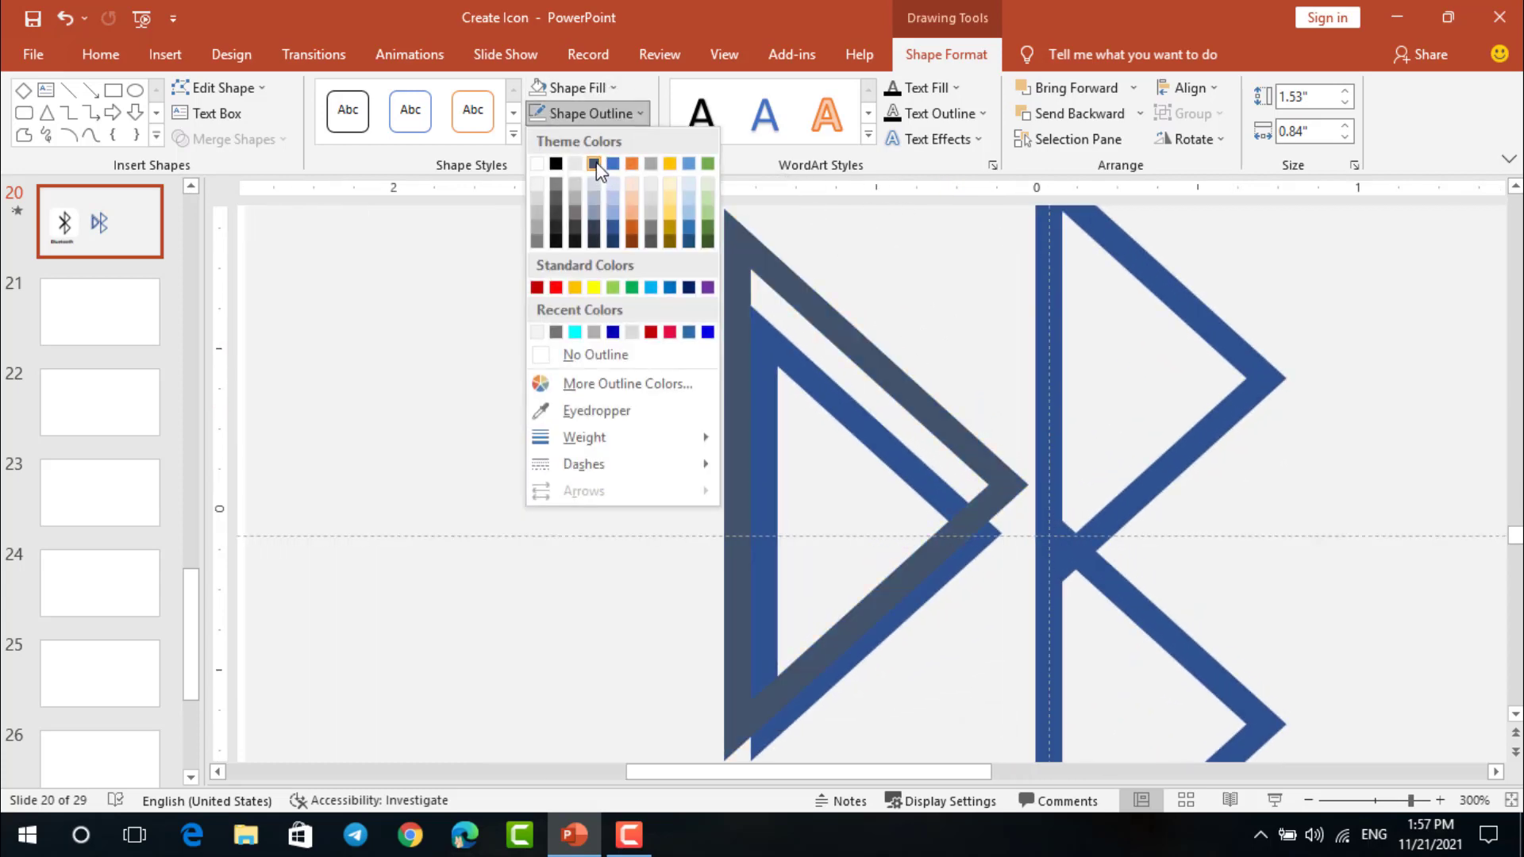
{"action": "left_click", "coordinate": [556, 164]}
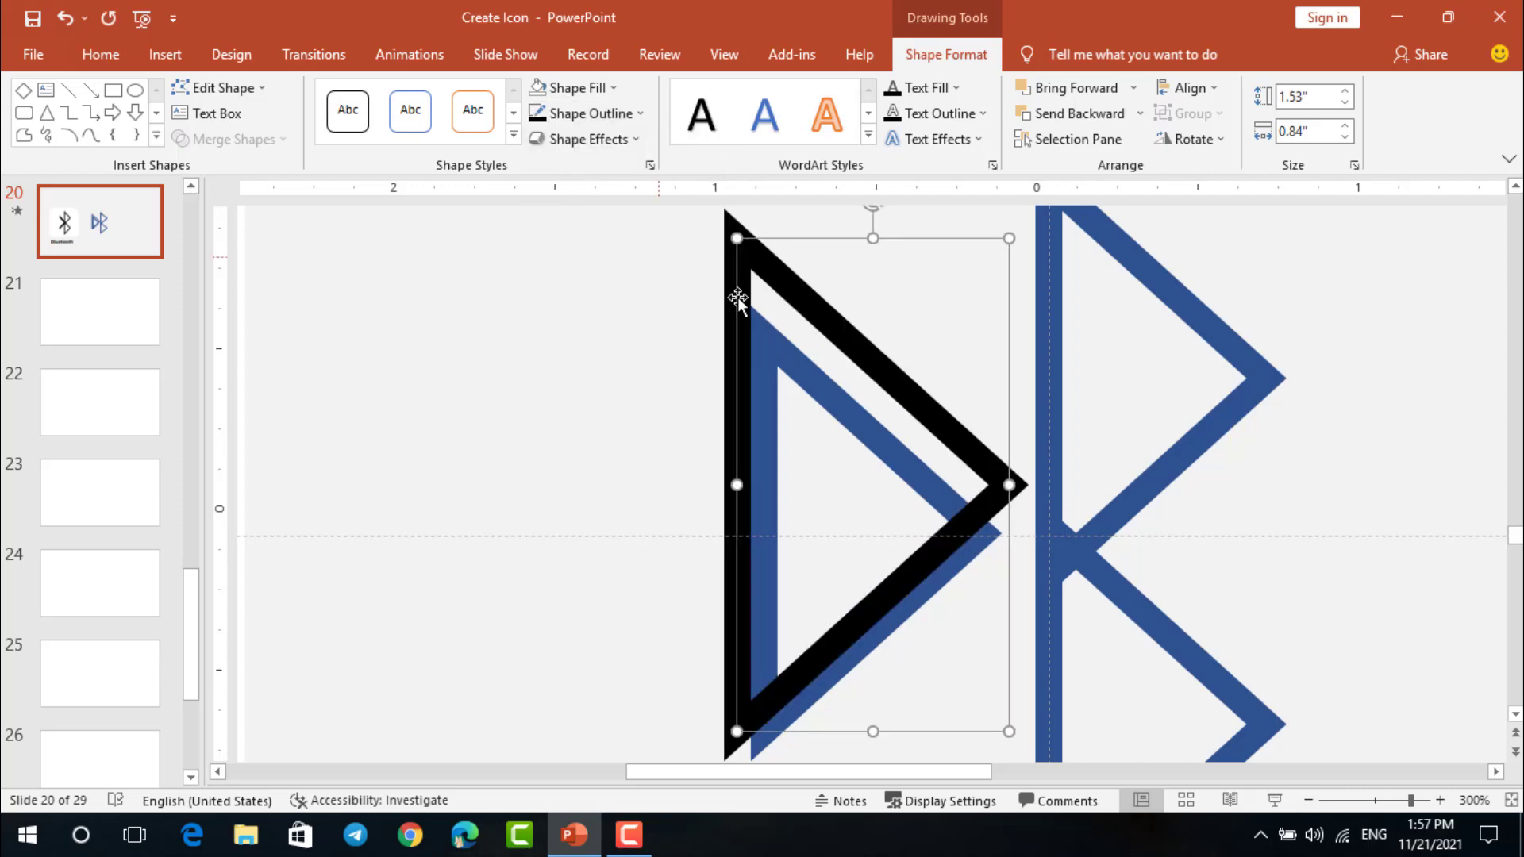
Position the black triangle over the blue one so that only their lower slanted sides overlap
{"action": "mouse_move", "coordinate": [849, 346]}
{"action": "left_mouse_down"}
{"action": "mouse_move", "coordinate": [834, 354]}
{"action": "mouse_move", "coordinate": [848, 361]}
{"action": "left_mouse_up"}
{"action": "key", "text": "ctrl+Right"}
{"action": "key", "text": "ctrl+Right"}
{"action": "key", "text": "ctrl+Right"}
{"action": "key", "text": "ctrl+Right"}
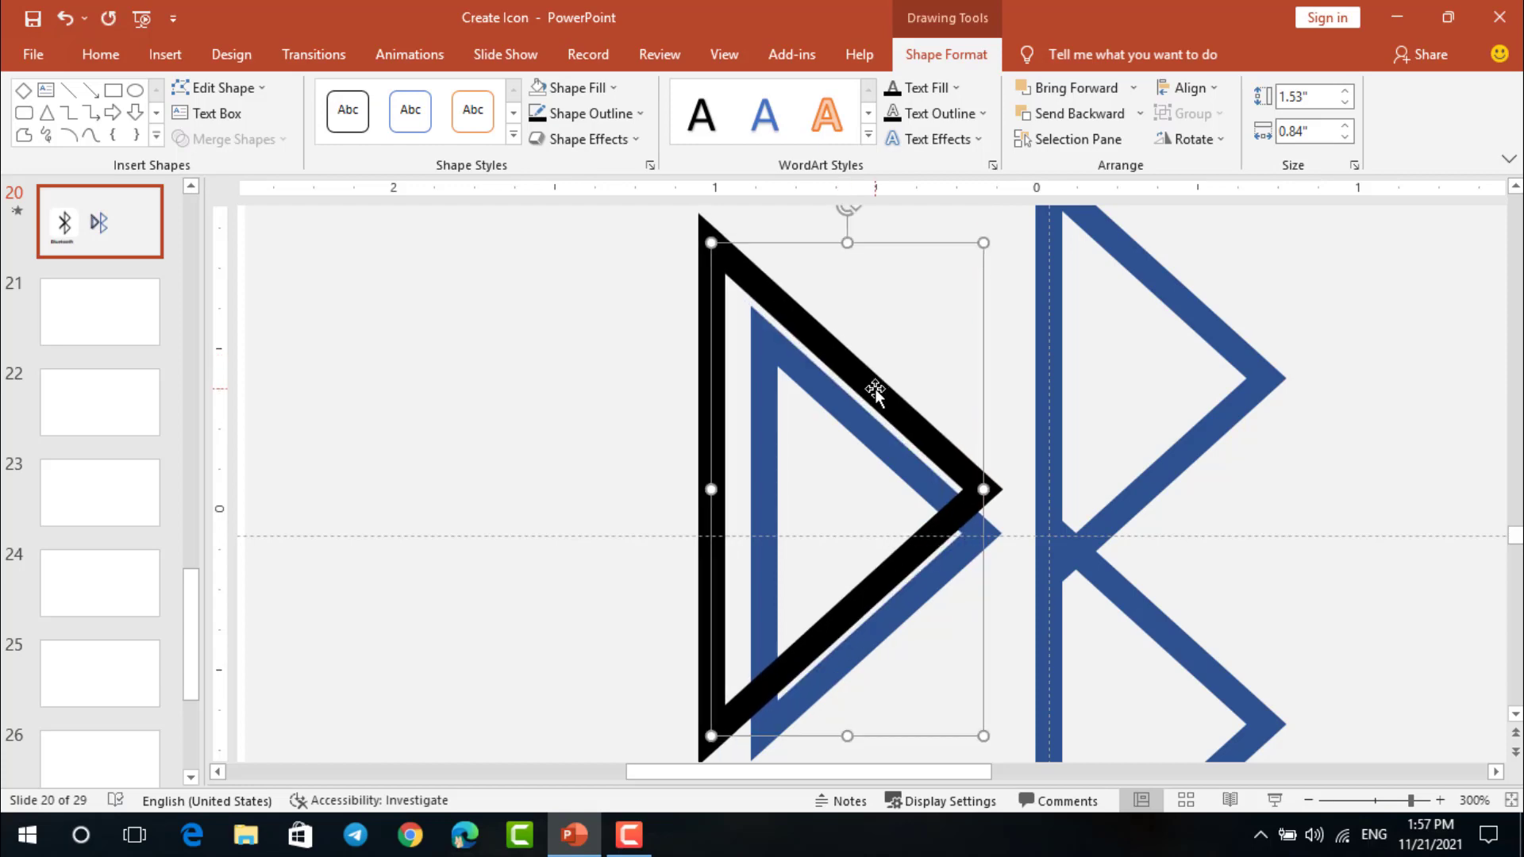
{"action": "key", "text": "ctrl+Right"}
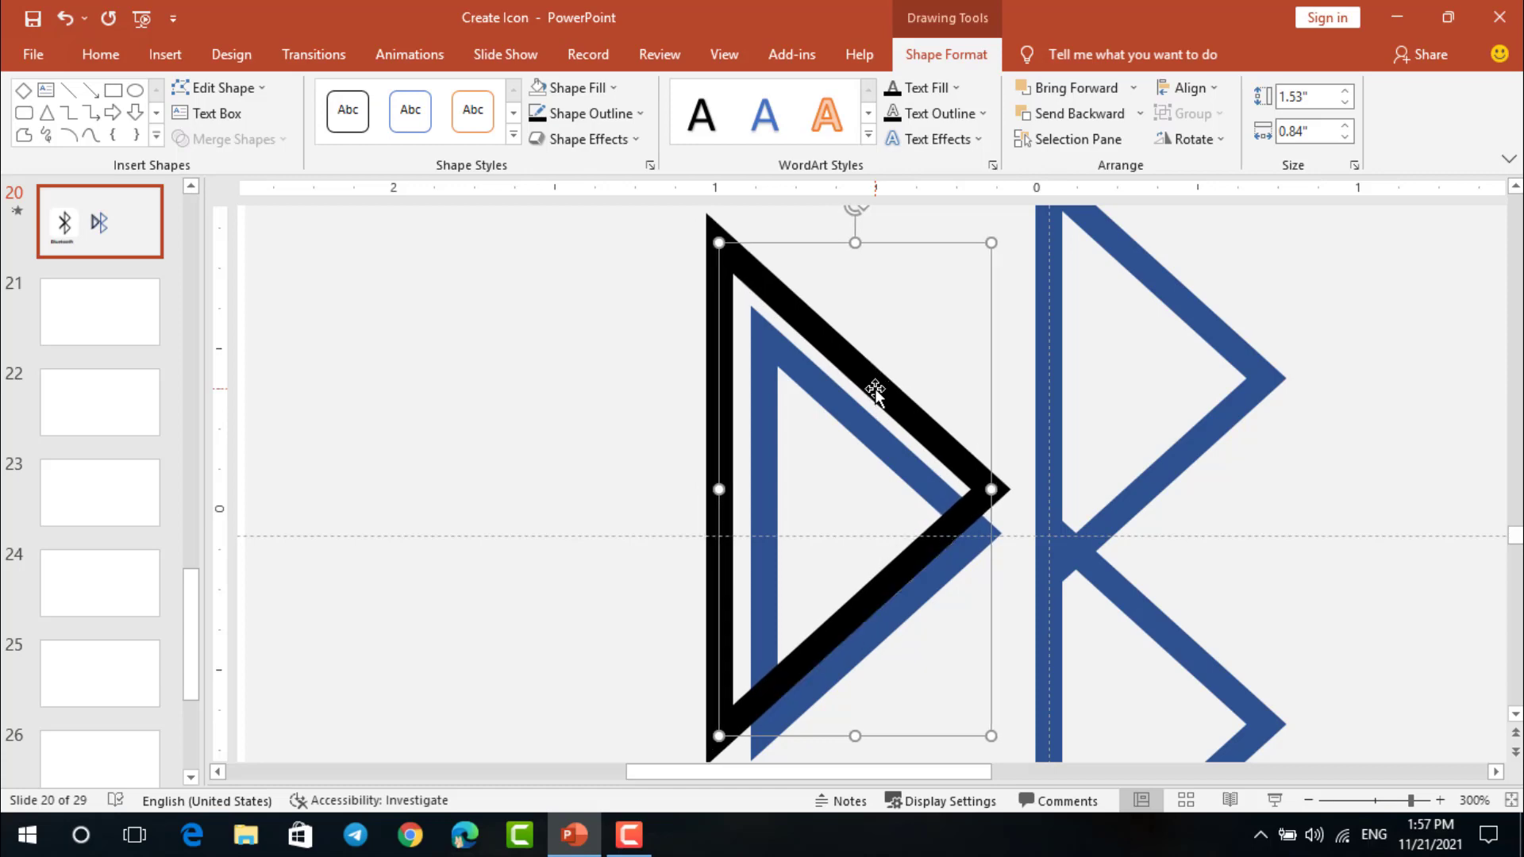
Select the black and blue triangles together and merge them with Fragment
{"action": "left_click", "coordinate": [883, 435], "text": "shift"}
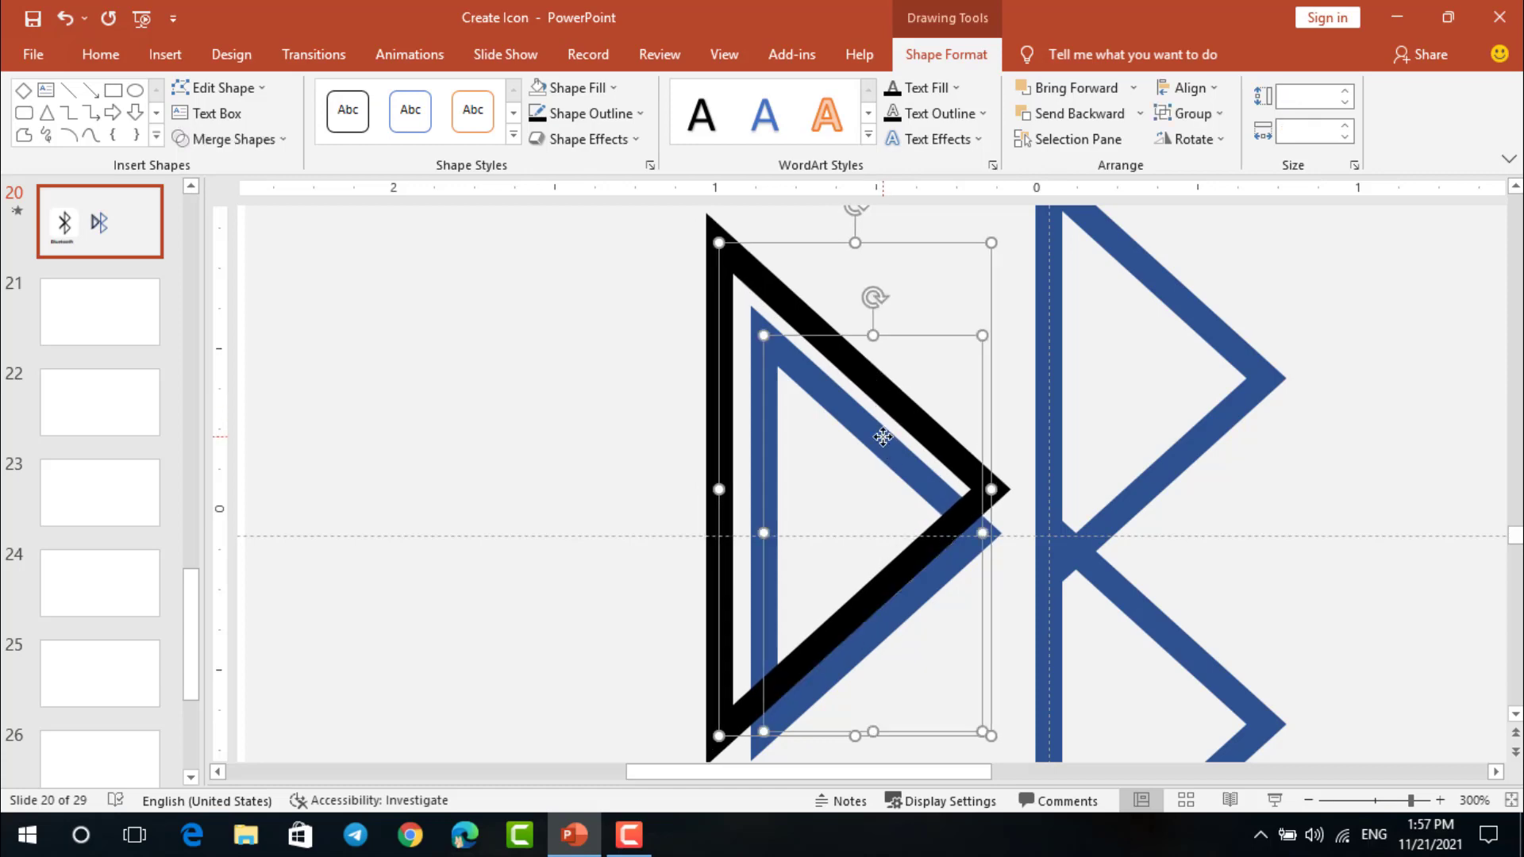
{"action": "left_click", "coordinate": [230, 139]}
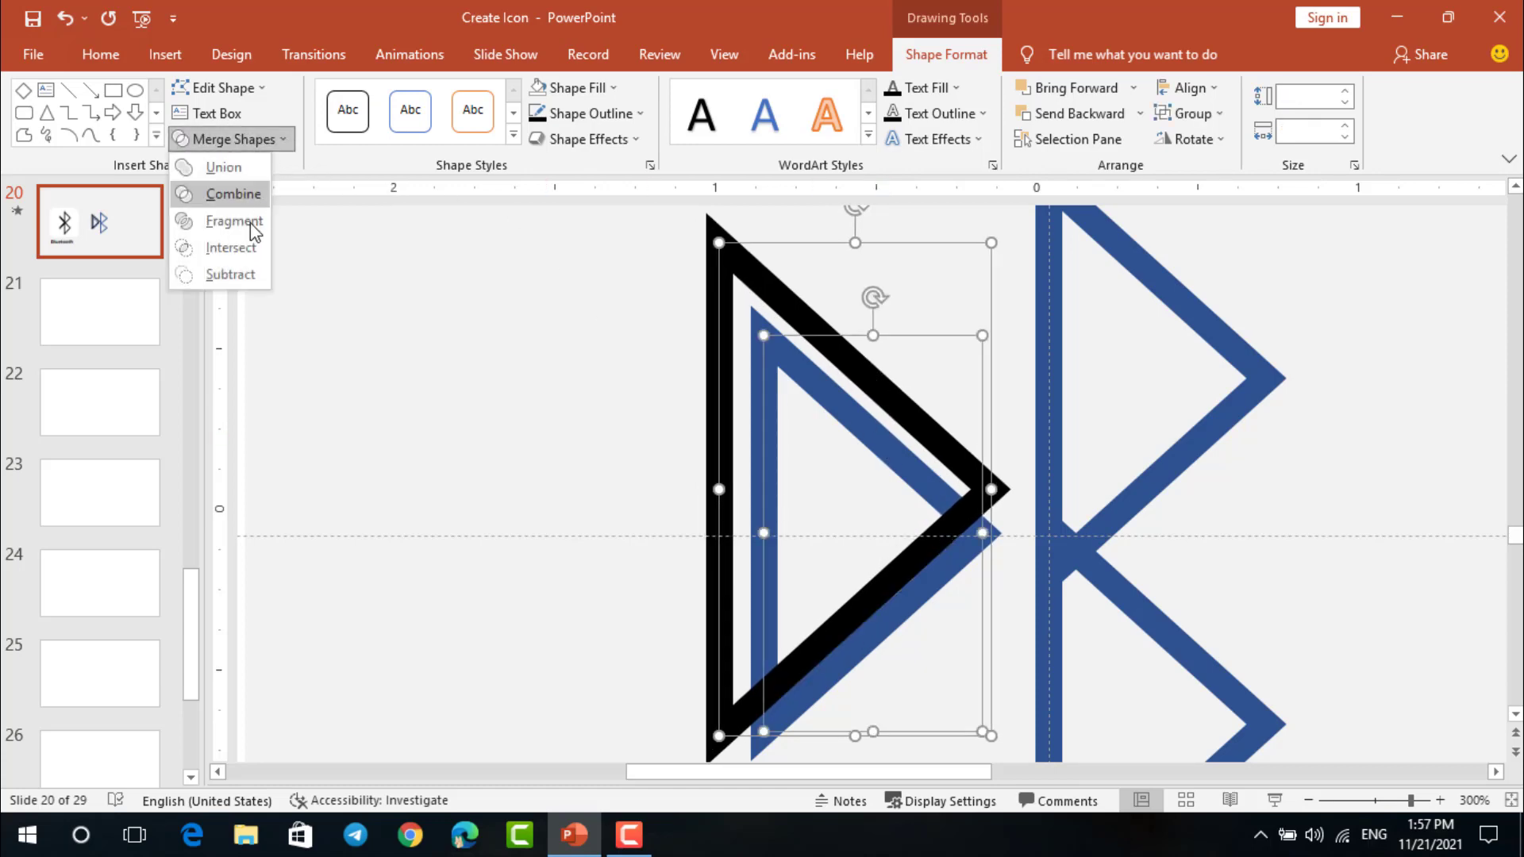
{"action": "left_click", "coordinate": [247, 222]}
Delete the unwanted triangle pieces, keeping only the lower slanted bar
{"action": "left_click", "coordinate": [622, 383]}
{"action": "left_click", "coordinate": [801, 363]}
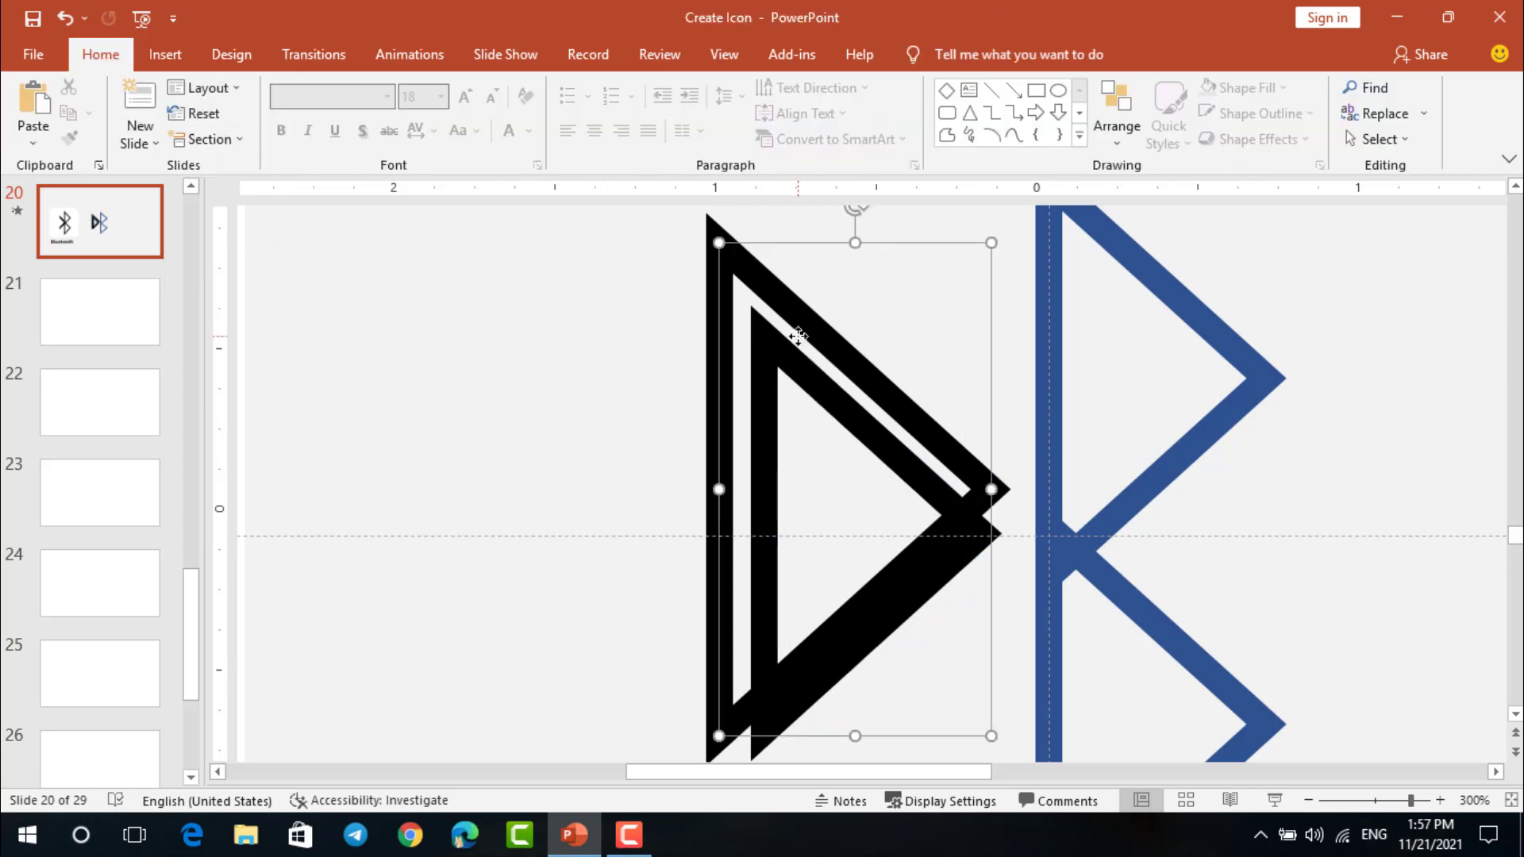
{"action": "key", "text": "Delete"}
{"action": "left_click", "coordinate": [800, 364]}
{"action": "key", "text": "Delete"}
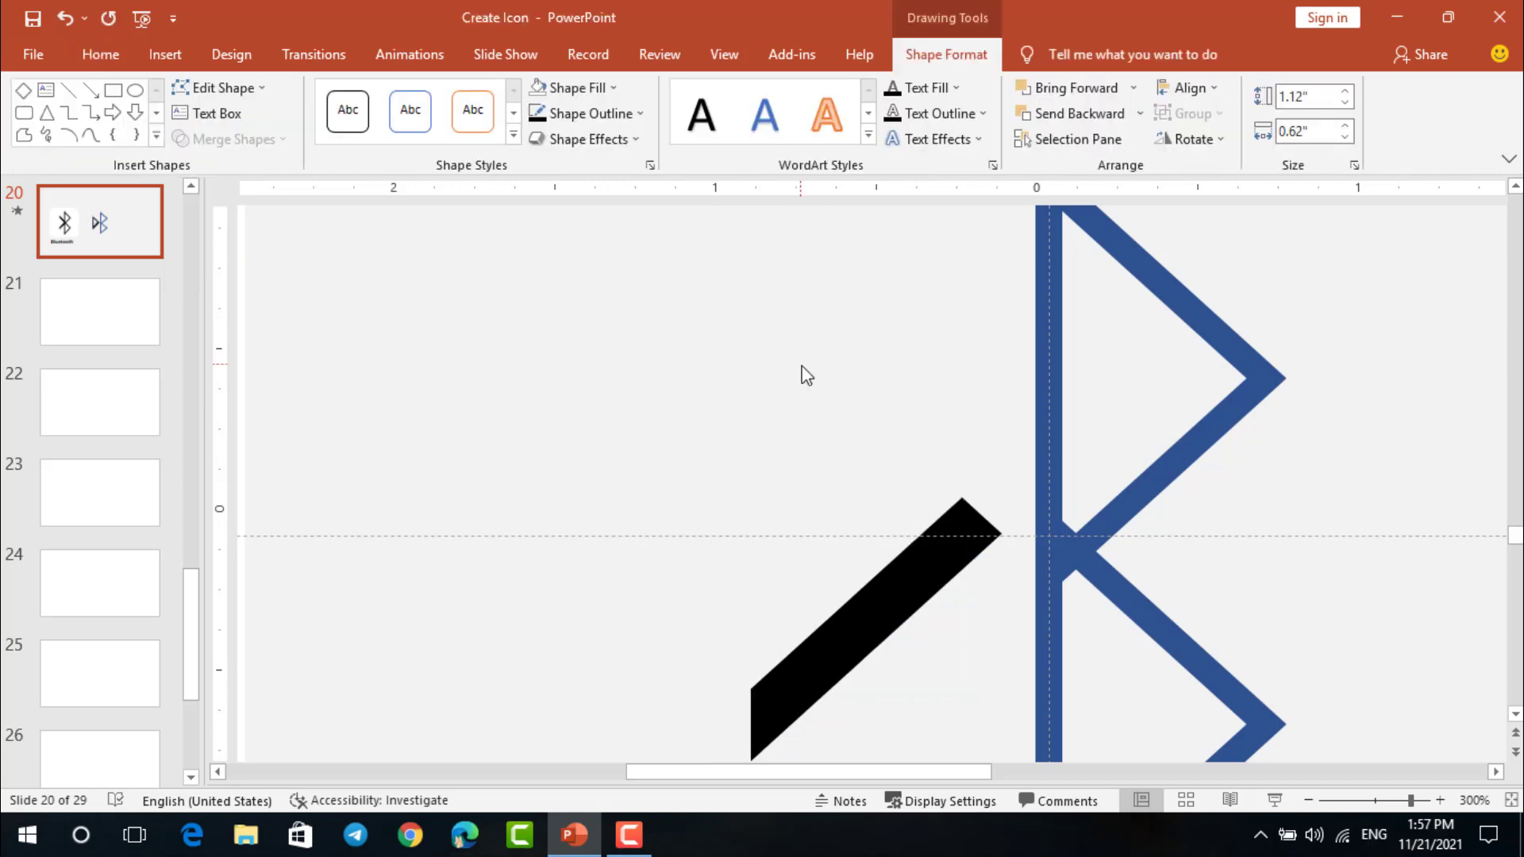
Move the remaining slanted bar slightly, keeping it in the free area left of the Bluetooth symbol
{"action": "left_click", "coordinate": [913, 545]}
{"action": "left_click_drag", "start_coordinate": [915, 549], "coordinate": [899, 540]}
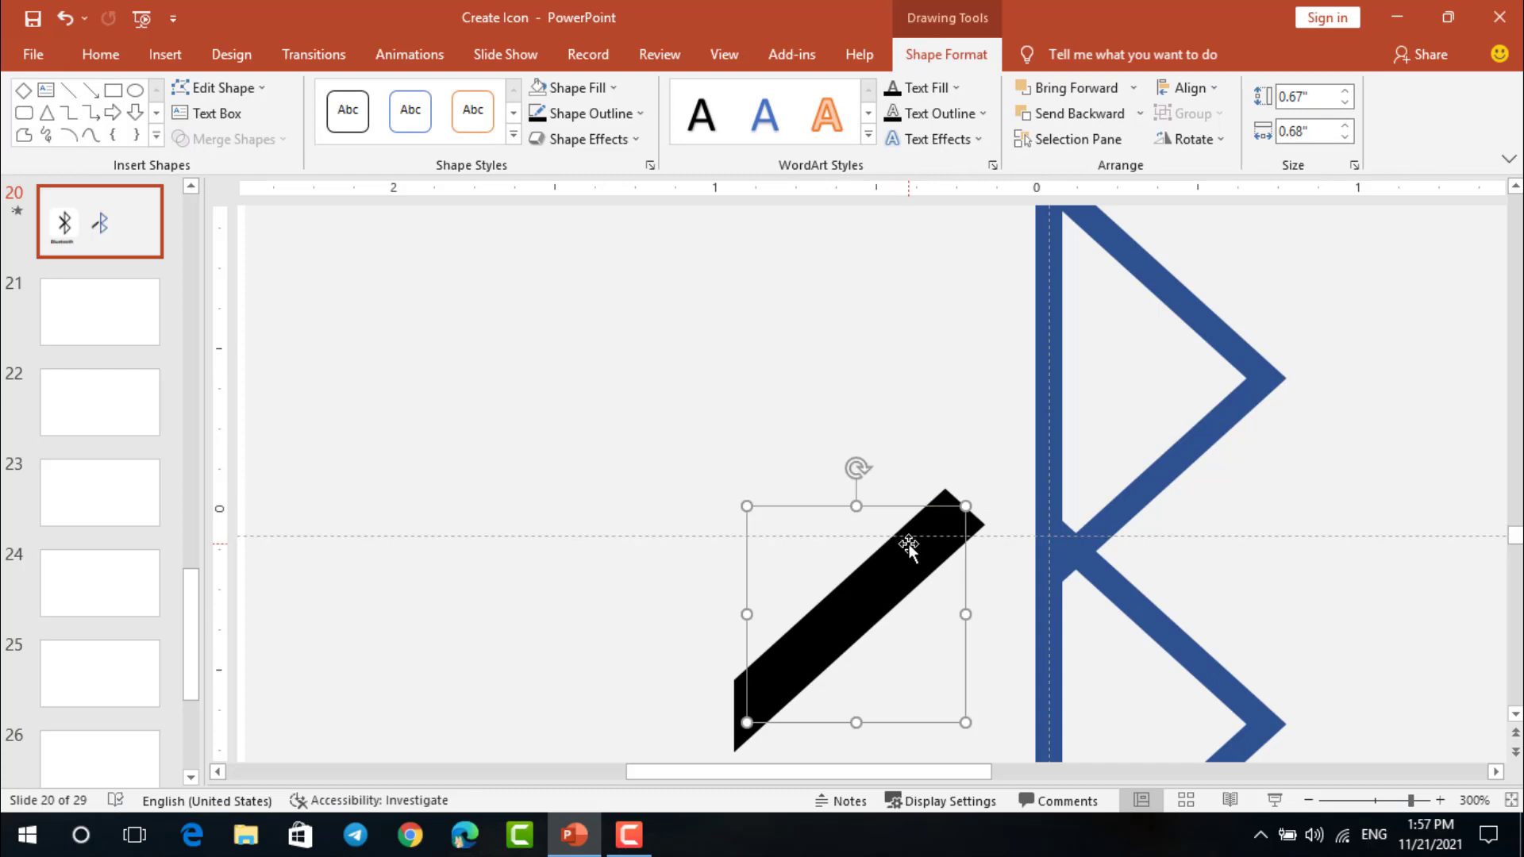
{"action": "scroll", "coordinate": [903, 536], "scroll_direction": "down", "scroll_amount": 5, "text": "ctrl"}
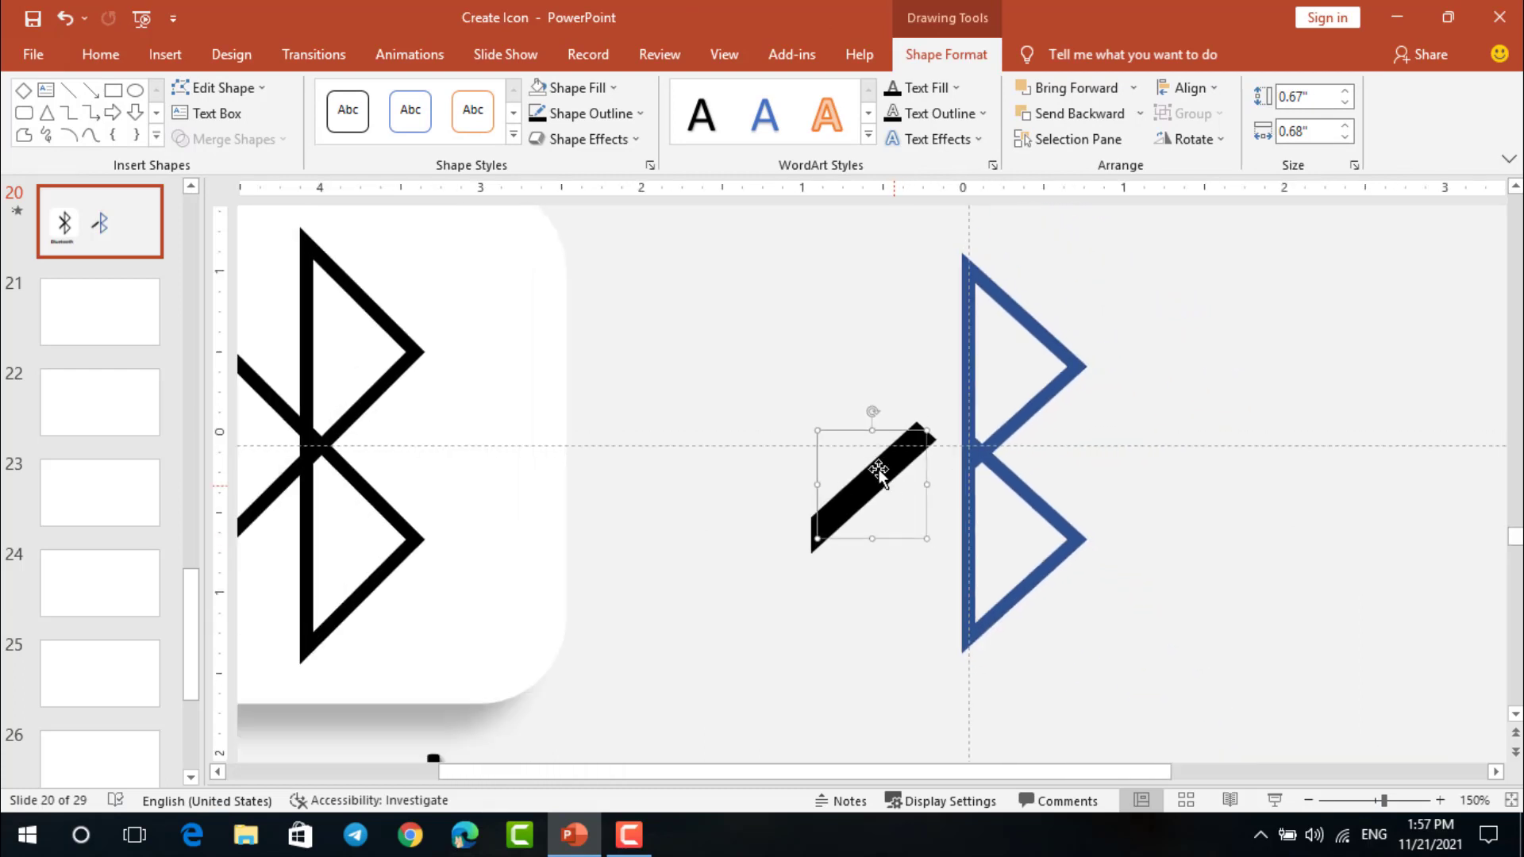
{"action": "scroll", "coordinate": [871, 482], "scroll_direction": "up", "scroll_amount": 5, "text": "ctrl"}
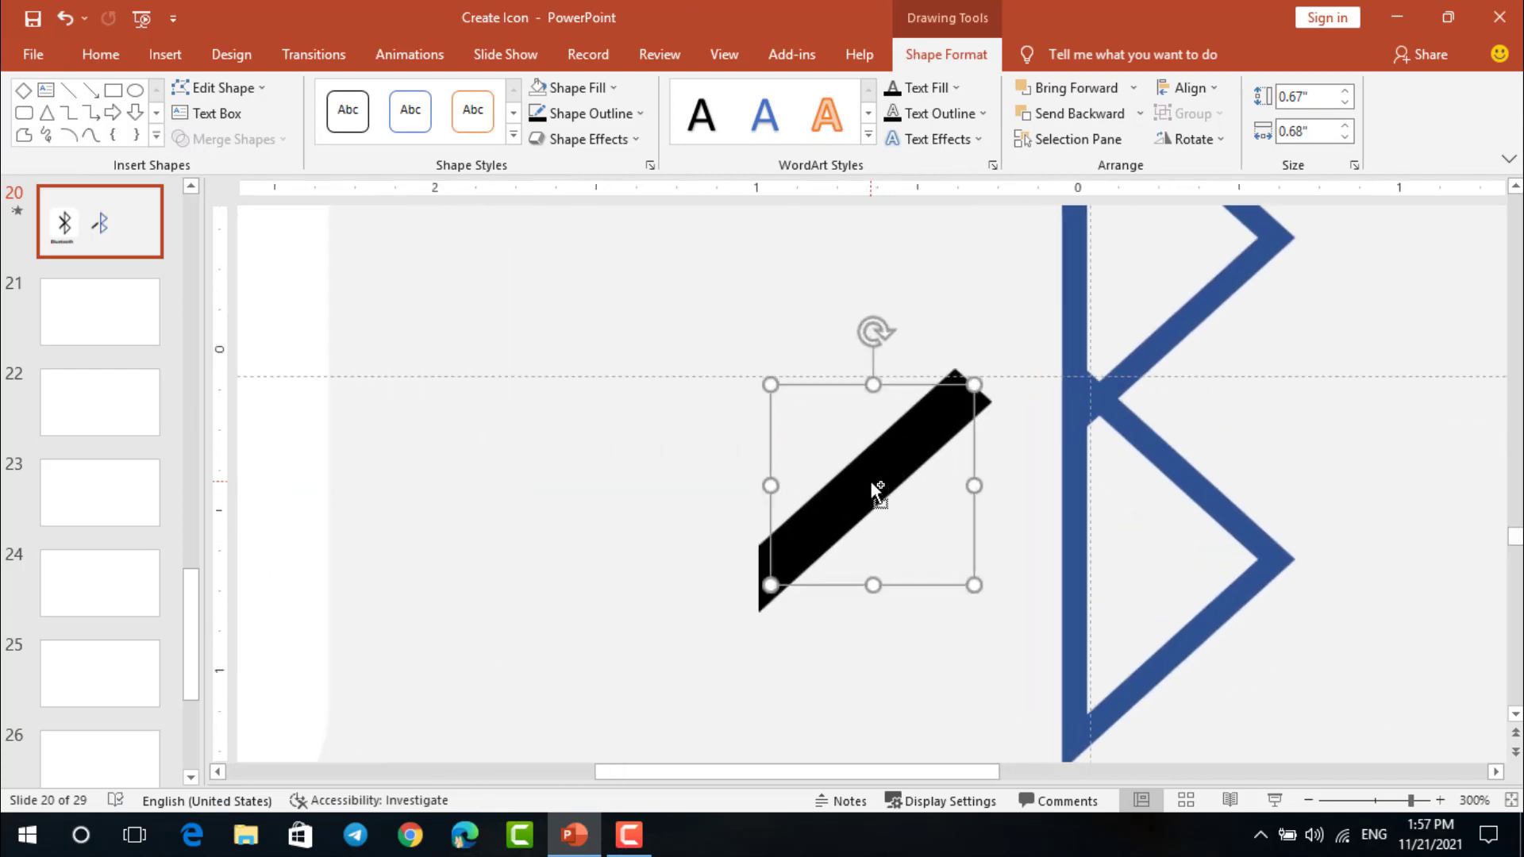
{"action": "left_click_drag", "start_coordinate": [874, 474], "coordinate": [868, 492]}
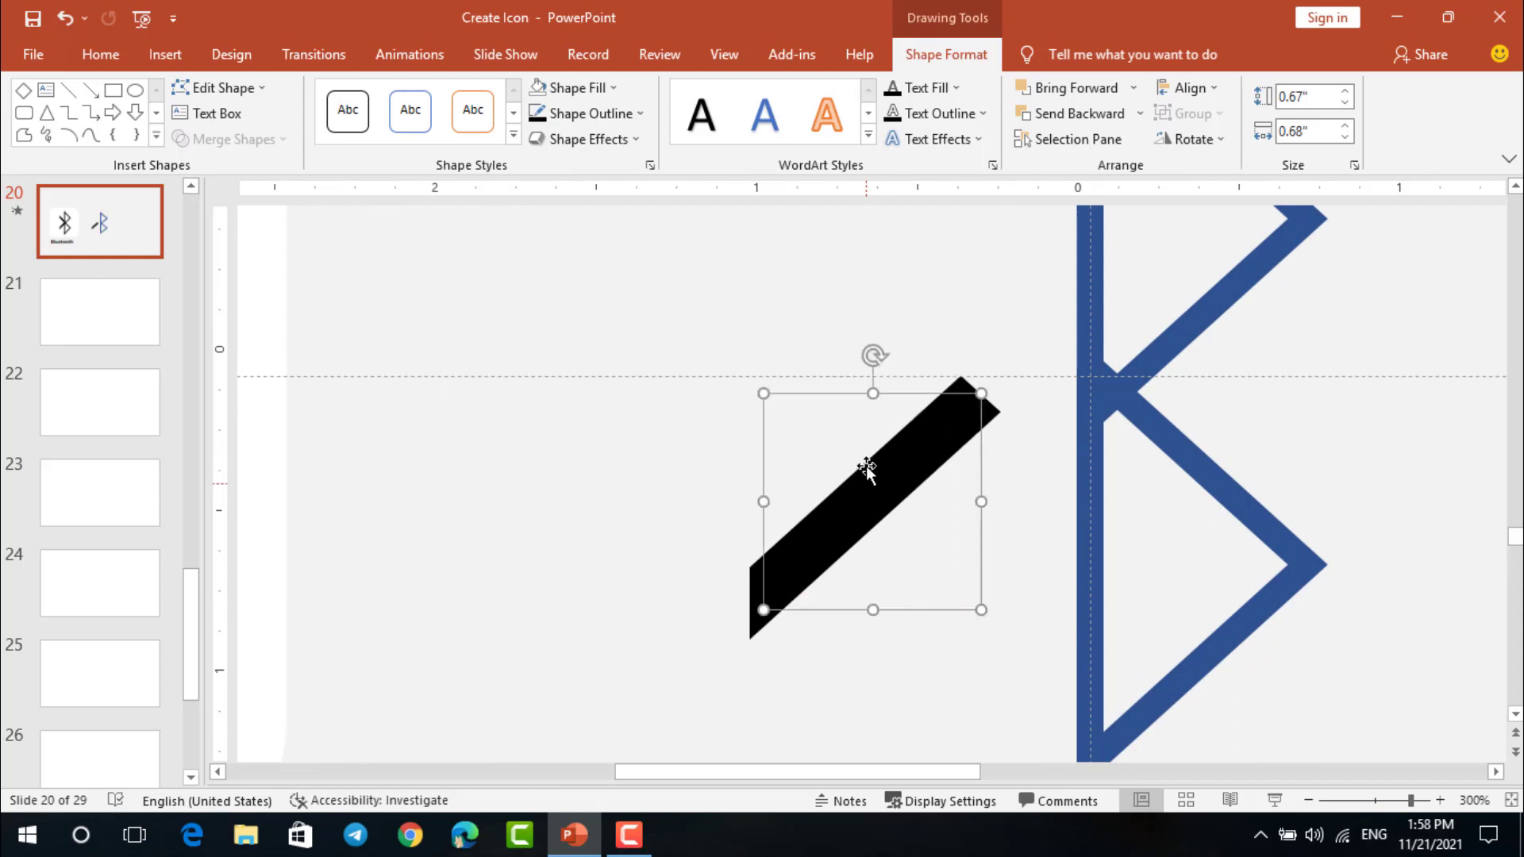
Draw a rectangle about 0.14" high by 1.4" wide, move it over the black bar and rotate it to the bar's slope
{"action": "left_click", "coordinate": [894, 352]}
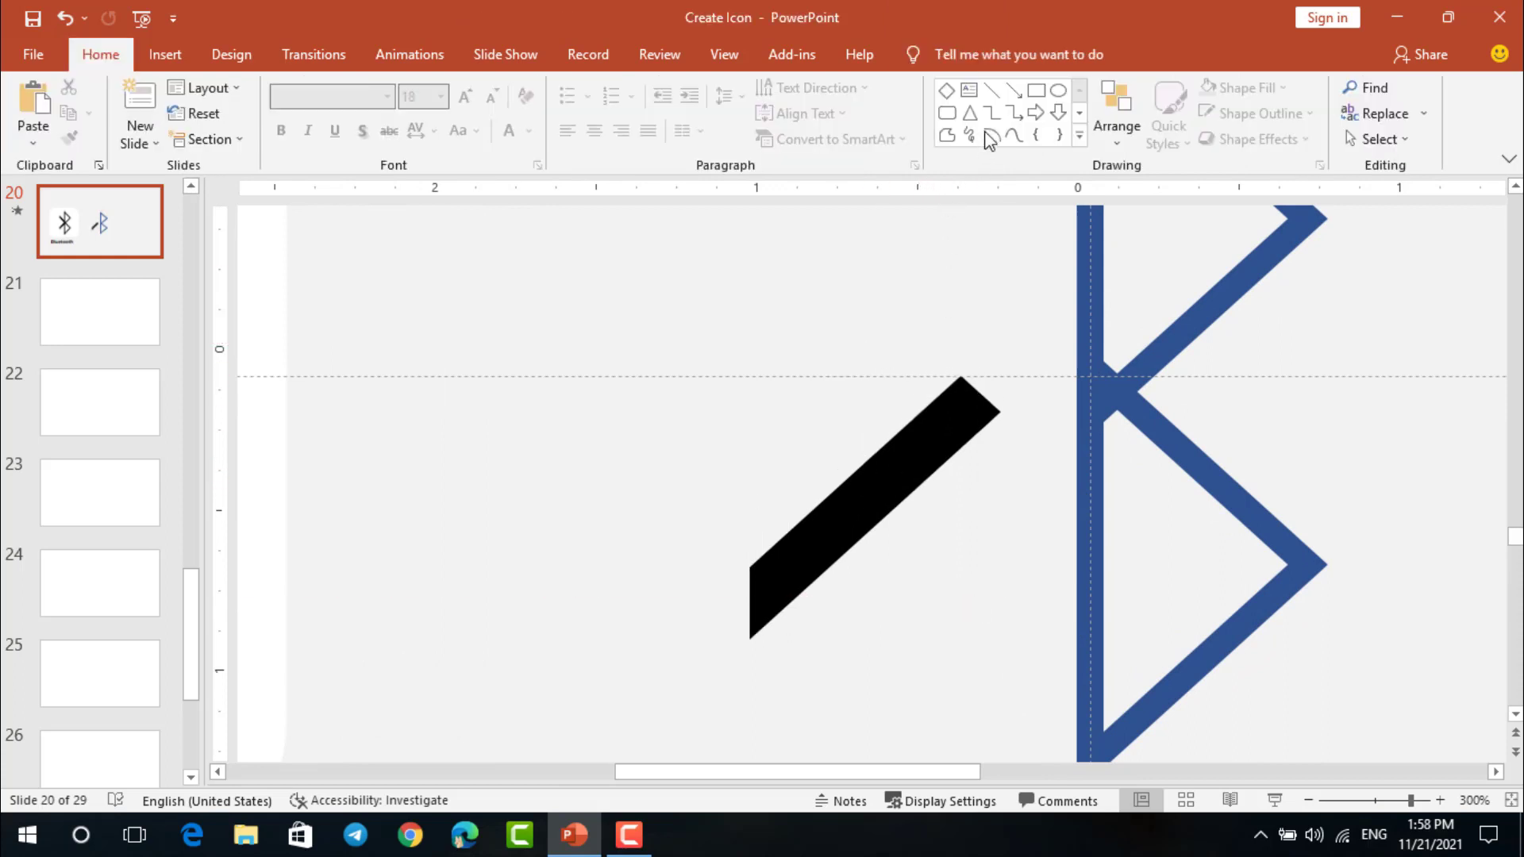
{"action": "left_click", "coordinate": [1036, 89]}
{"action": "mouse_move", "coordinate": [723, 259]}
{"action": "left_mouse_down"}
{"action": "mouse_move", "coordinate": [1036, 311]}
{"action": "mouse_move", "coordinate": [1175, 307]}
{"action": "left_mouse_up"}
{"action": "left_click_drag", "start_coordinate": [1004, 283], "coordinate": [786, 421]}
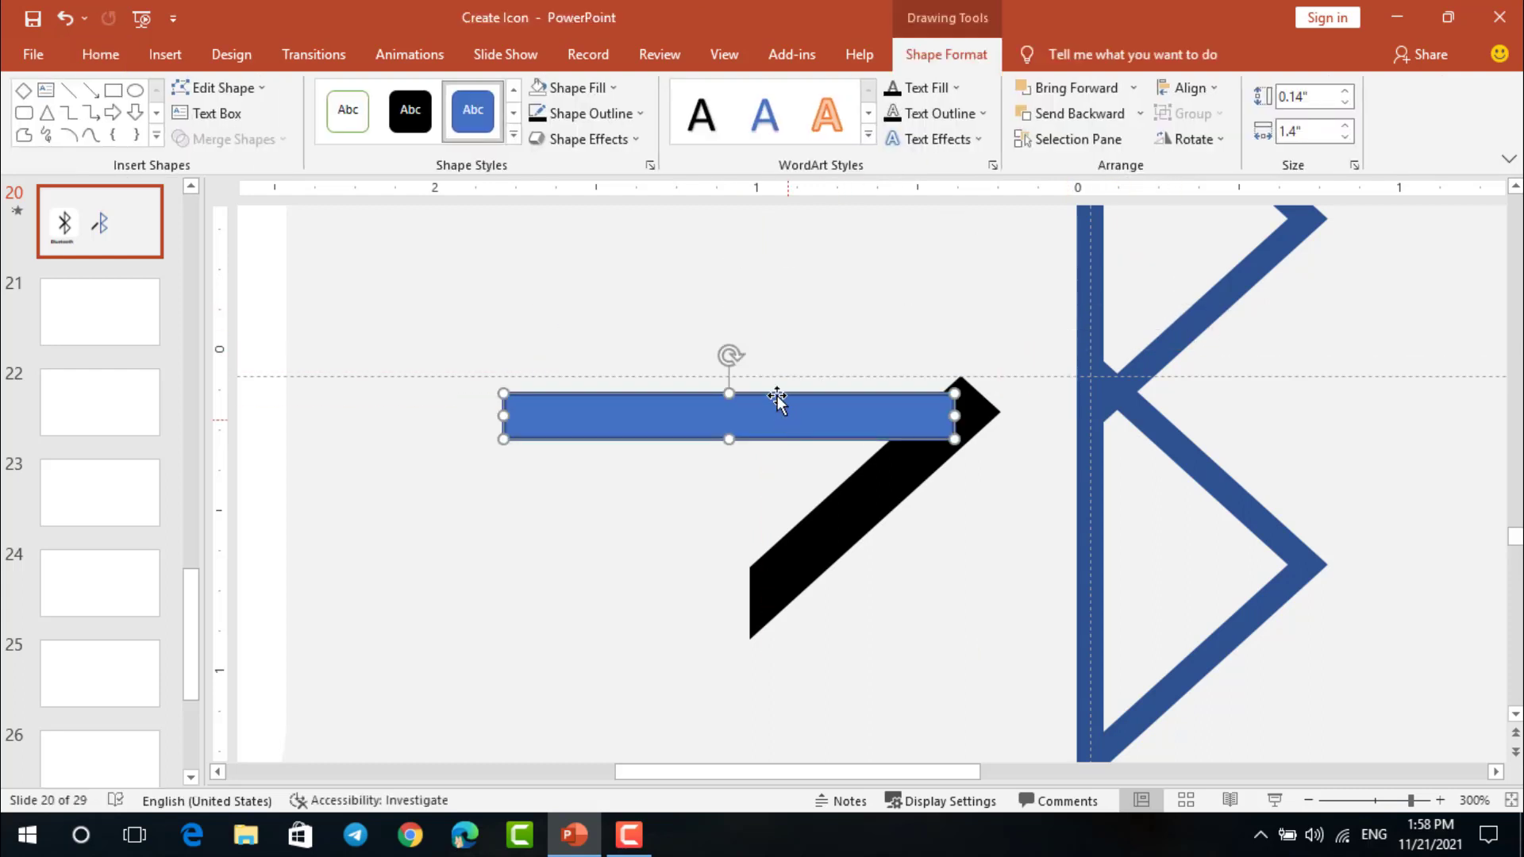
{"action": "mouse_move", "coordinate": [729, 354]}
{"action": "left_mouse_down"}
{"action": "mouse_move", "coordinate": [691, 344]}
{"action": "mouse_move", "coordinate": [673, 377]}
{"action": "mouse_move", "coordinate": [696, 379]}
{"action": "mouse_move", "coordinate": [790, 481]}
{"action": "left_mouse_up"}
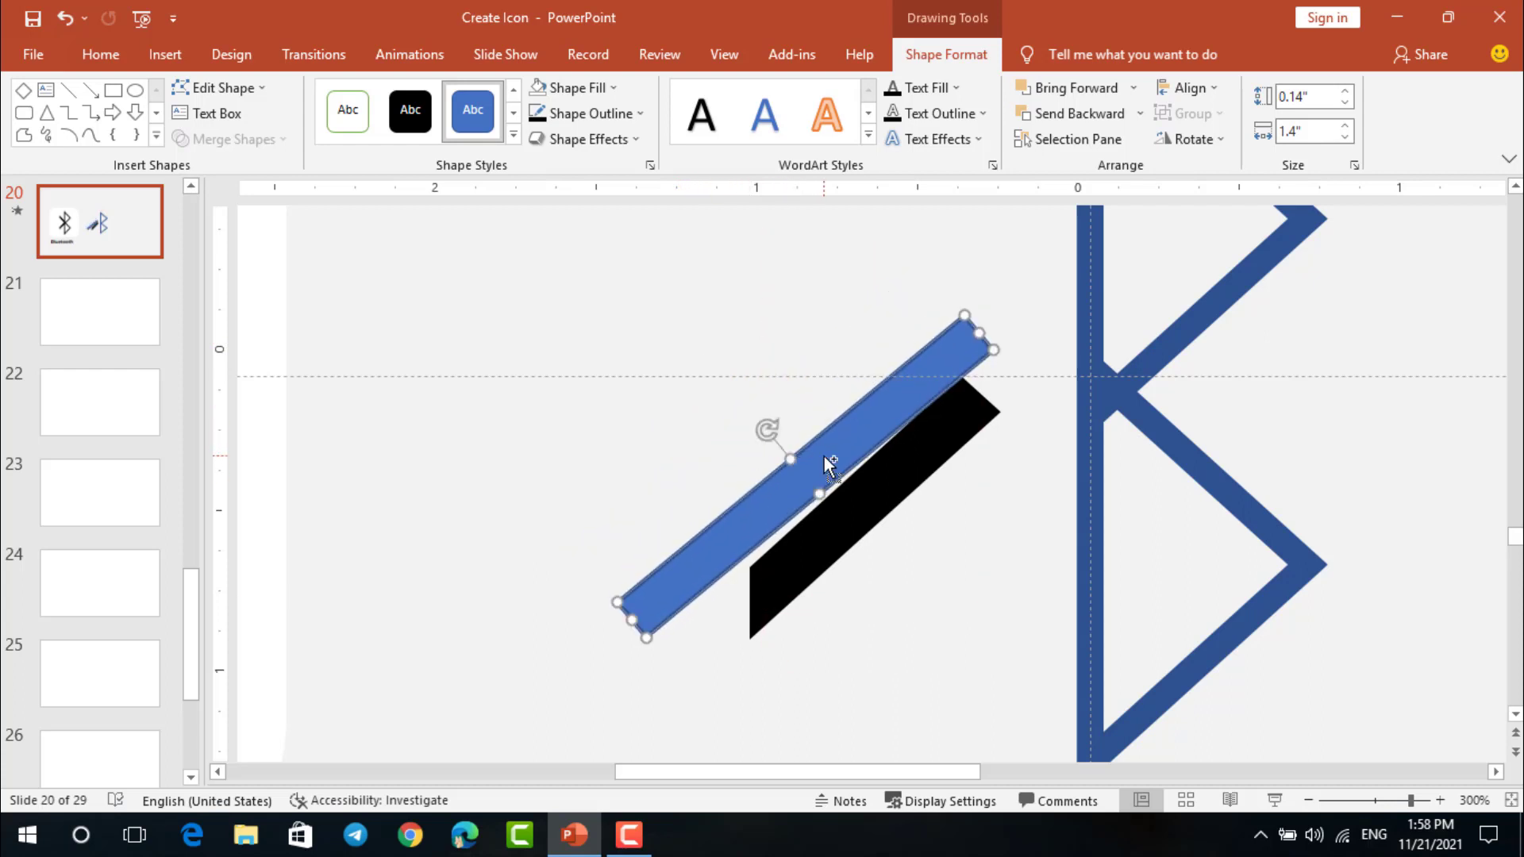
Thicken the rotated rectangle to about 0.25" and align its lower edge along the black bar's upper edge
{"action": "scroll", "coordinate": [831, 464], "scroll_direction": "up", "scroll_amount": 5}
{"action": "mouse_move", "coordinate": [830, 433]}
{"action": "left_mouse_down"}
{"action": "mouse_move", "coordinate": [912, 447]}
{"action": "mouse_move", "coordinate": [937, 474]}
{"action": "mouse_move", "coordinate": [857, 477]}
{"action": "mouse_move", "coordinate": [877, 484]}
{"action": "mouse_move", "coordinate": [857, 446]}
{"action": "mouse_move", "coordinate": [905, 467]}
{"action": "left_mouse_up"}
{"action": "left_click_drag", "start_coordinate": [832, 427], "coordinate": [828, 428]}
{"action": "left_click_drag", "start_coordinate": [886, 475], "coordinate": [863, 442]}
{"action": "left_click_drag", "start_coordinate": [813, 391], "coordinate": [820, 392]}
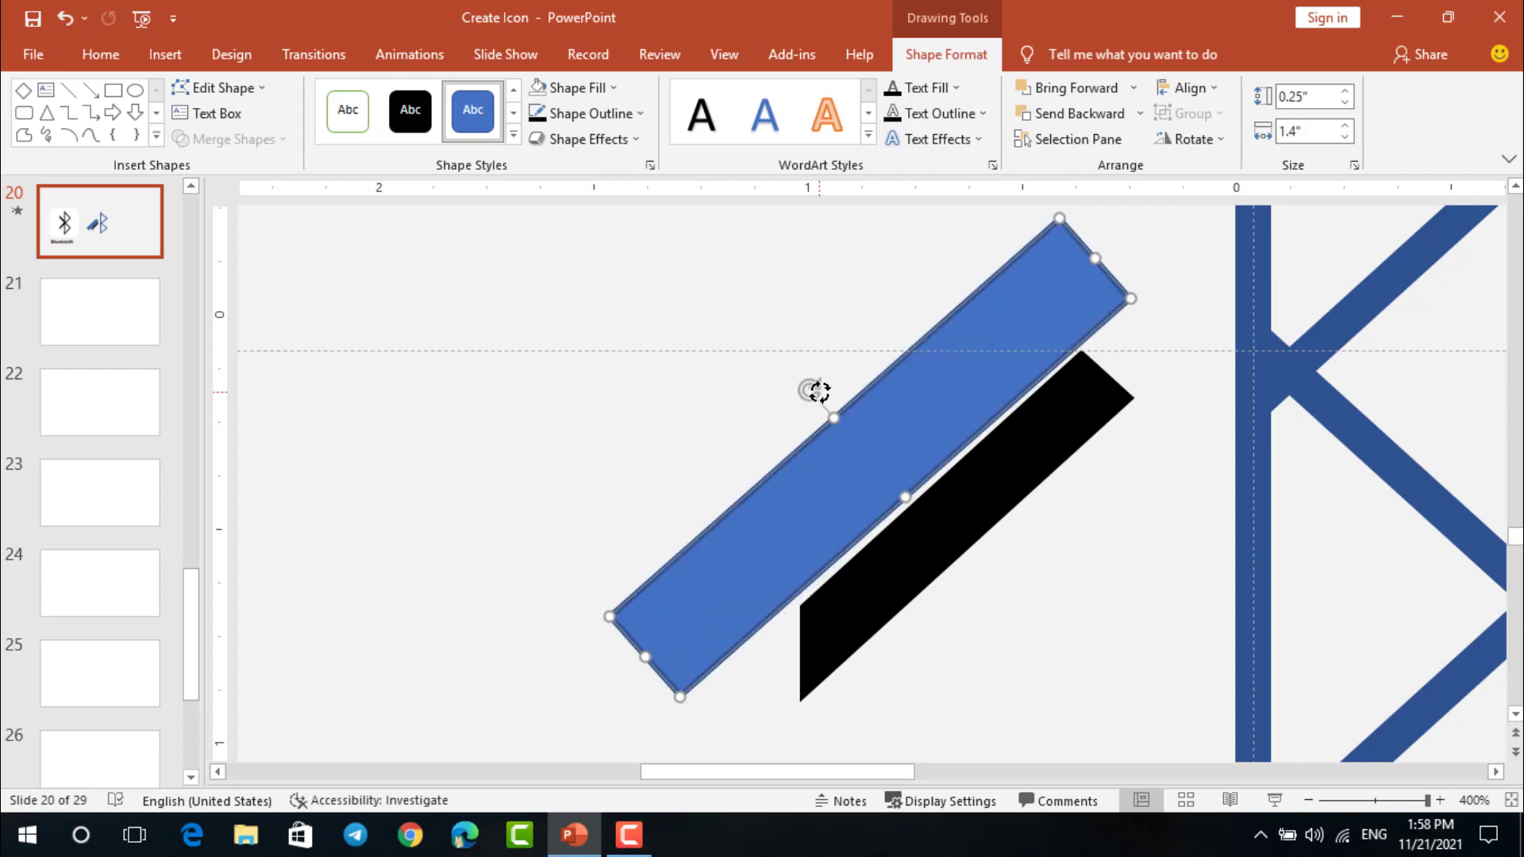
Nudge the rectangle right against the black bar and fine-tune its rotation to match the bar's edge
{"action": "key", "text": "ctrl+Right"}
{"action": "key", "text": "ctrl+Right"}
{"action": "key", "text": "ctrl+Right"}
{"action": "key", "text": "ctrl+Right"}
{"action": "key", "text": "ctrl+Right"}
{"action": "key", "text": "ctrl+Right"}
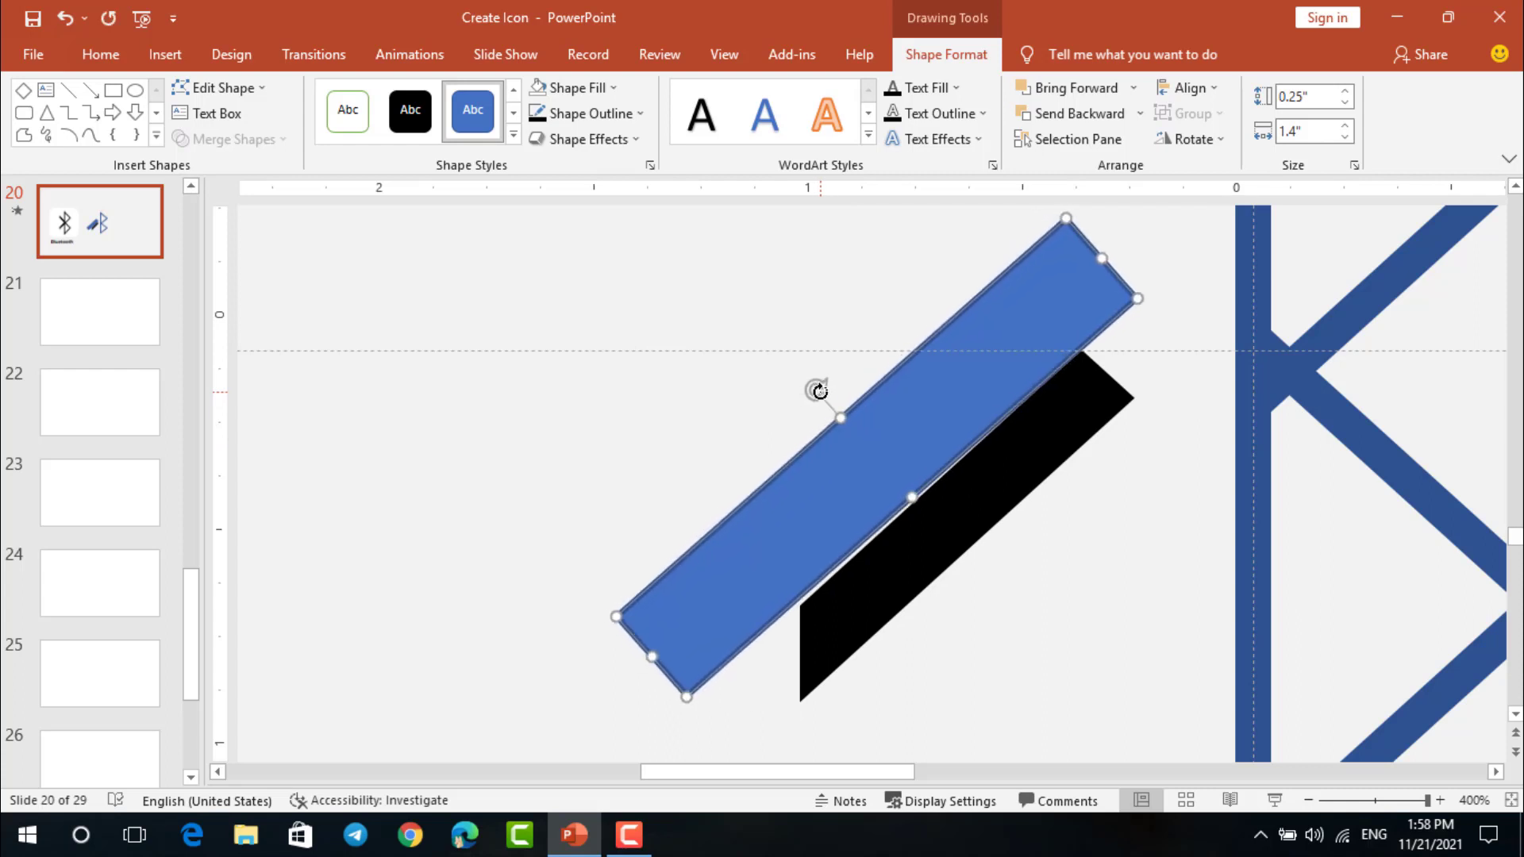
{"action": "left_click_drag", "start_coordinate": [820, 391], "coordinate": [817, 392]}
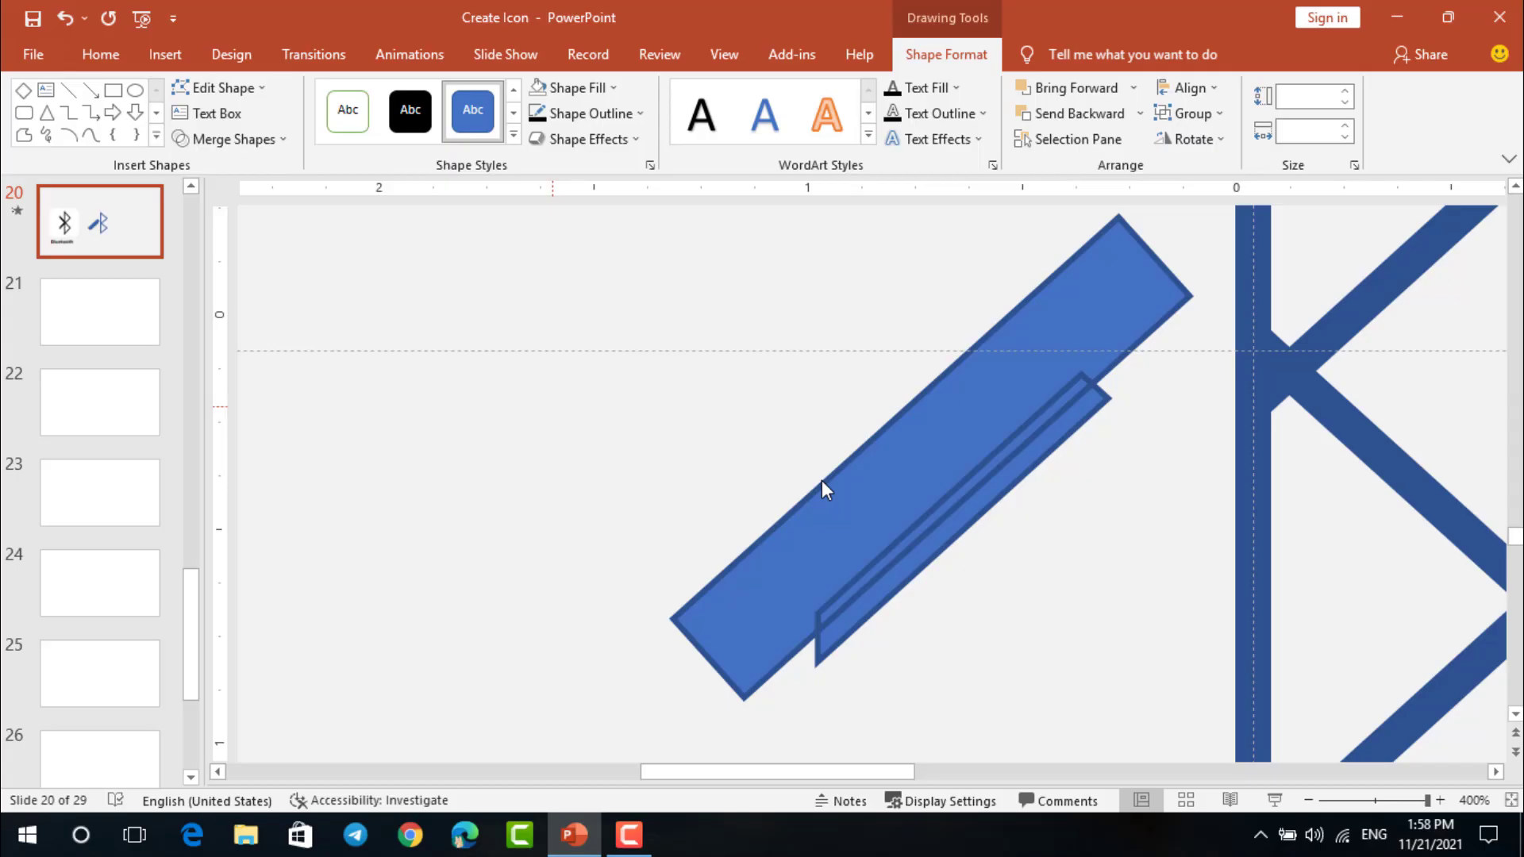
Delete the two leftover pieces around the thin diagonal strip
{"action": "left_click", "coordinate": [842, 496]}
{"action": "key", "text": "Delete"}
{"action": "left_click", "coordinate": [907, 538]}
{"action": "key", "text": "Delete"}
Move the thin diagonal strip to the Bluetooth symbol's central junction and thicken it to about 0.08"
{"action": "left_click_drag", "start_coordinate": [945, 535], "coordinate": [1107, 516]}
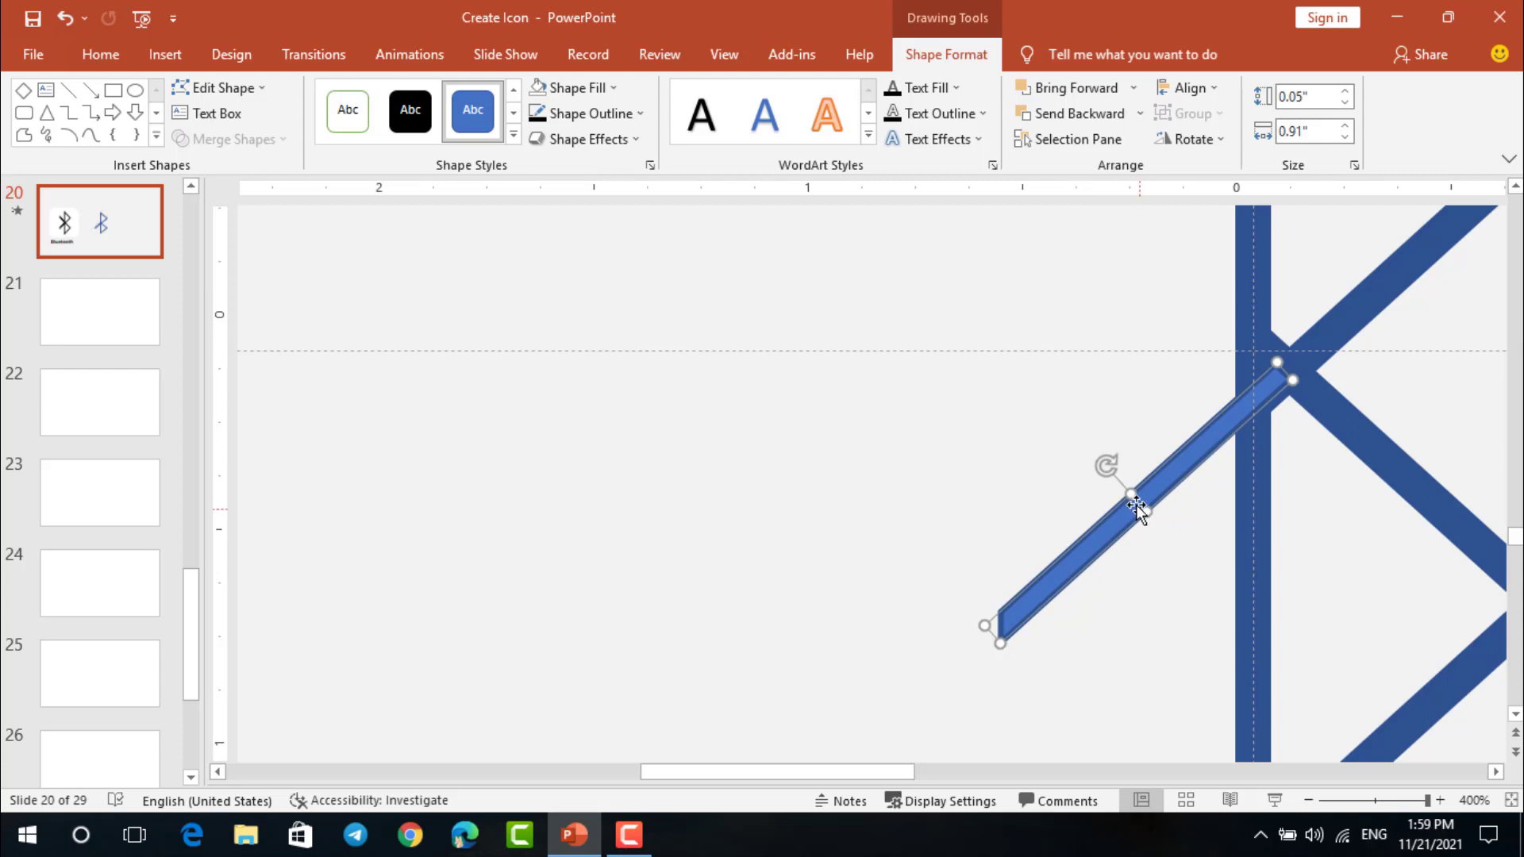
{"action": "left_click_drag", "start_coordinate": [1126, 492], "coordinate": [1126, 494]}
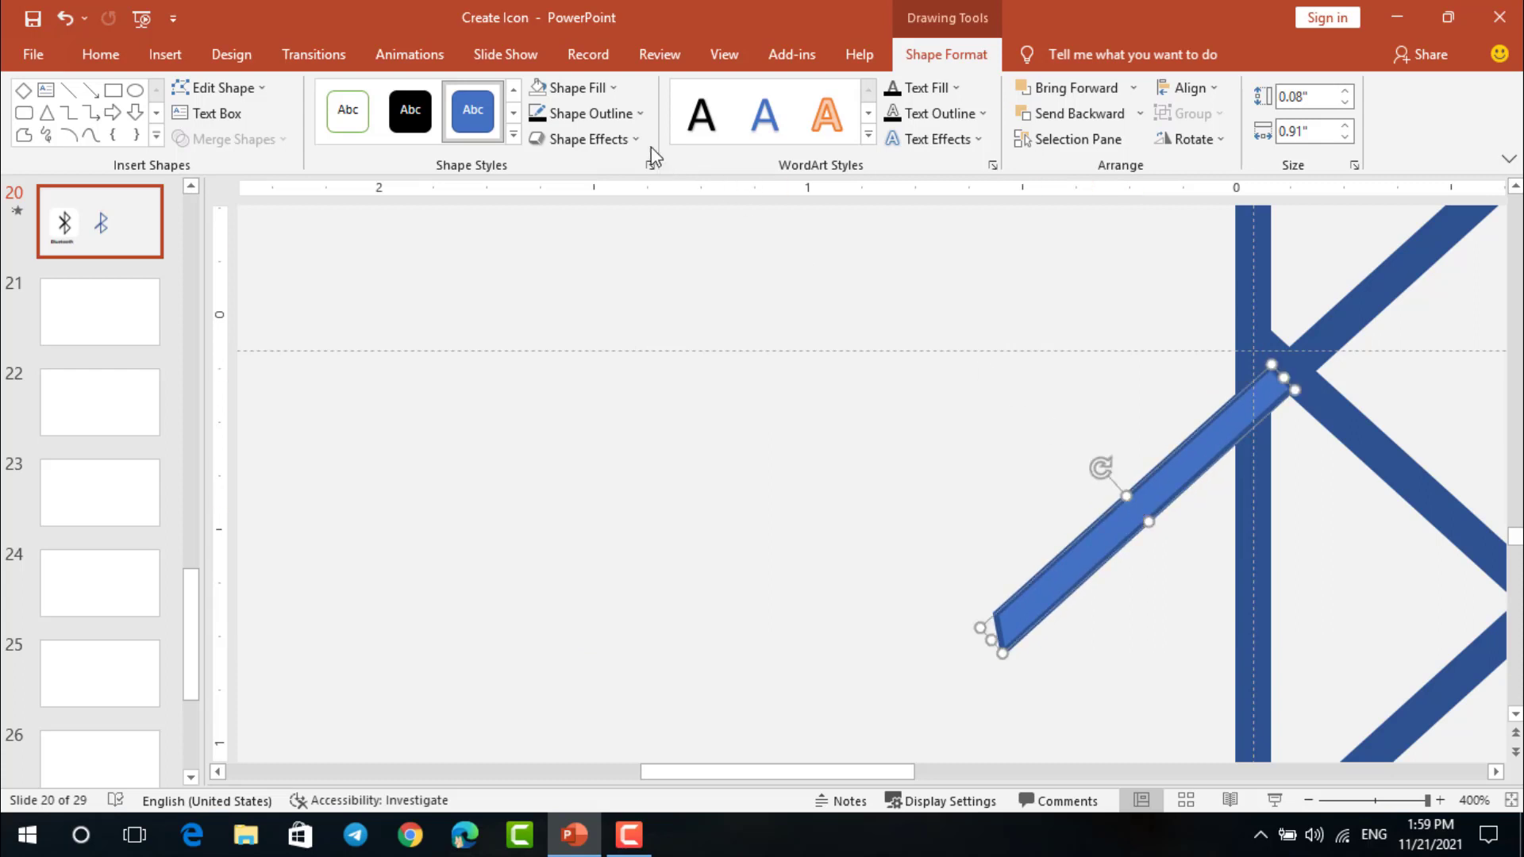
Make the diagonal strip's outline and fill black
{"action": "left_click", "coordinate": [536, 112]}
{"action": "left_click", "coordinate": [606, 96]}
{"action": "left_click", "coordinate": [562, 136]}
{"action": "left_click", "coordinate": [827, 405]}
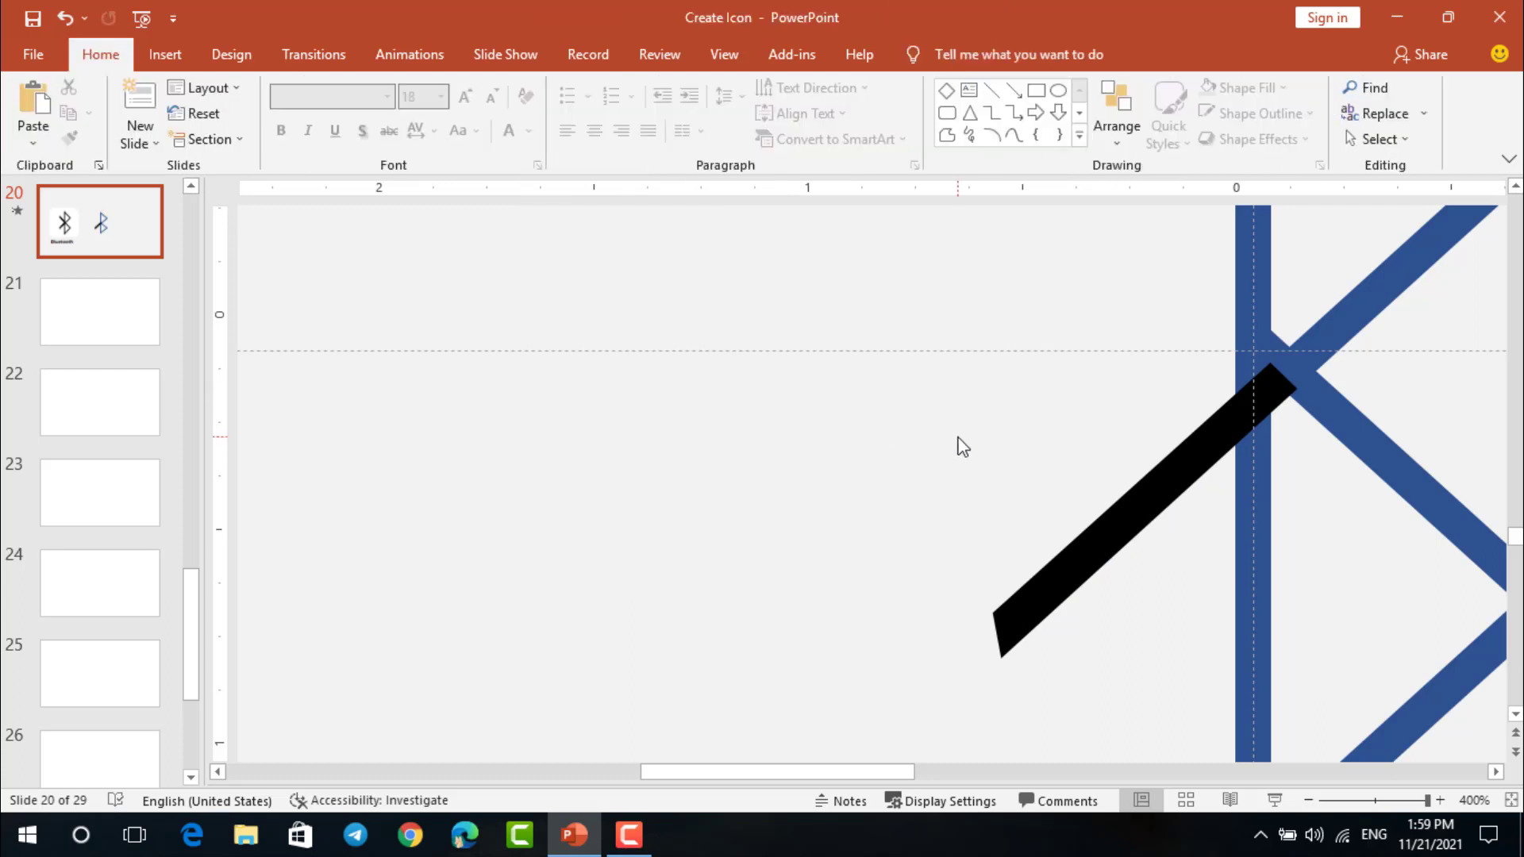
Shift the black diagonal bar slightly up and left so its end fits the symbol's central junction
{"action": "scroll", "coordinate": [963, 447], "scroll_direction": "down", "scroll_amount": 10}
{"action": "left_click", "coordinate": [1032, 470]}
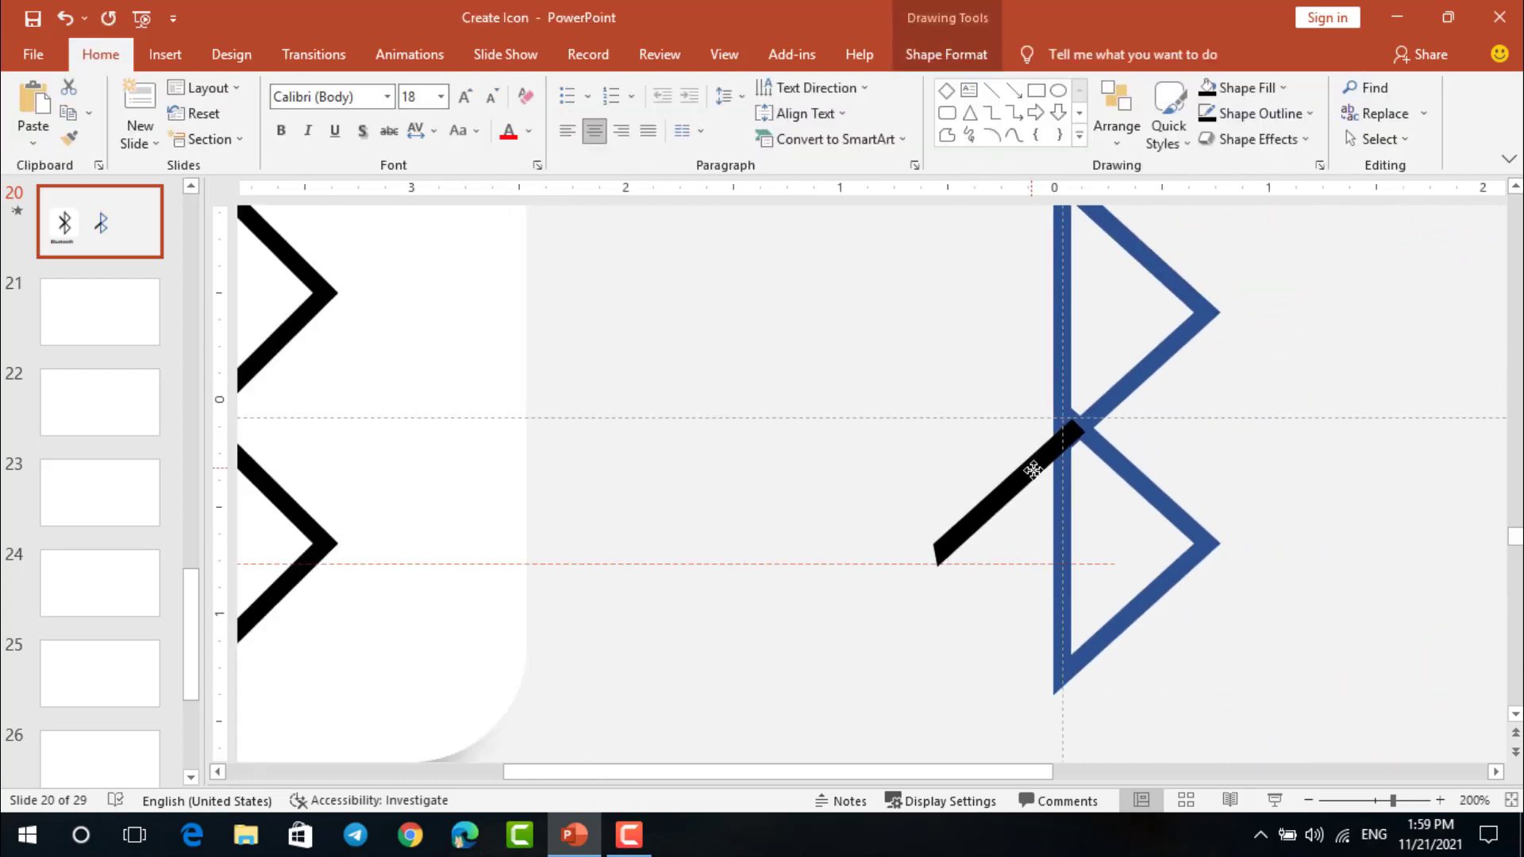
{"action": "scroll", "coordinate": [1035, 472], "scroll_direction": "up", "scroll_amount": 10}
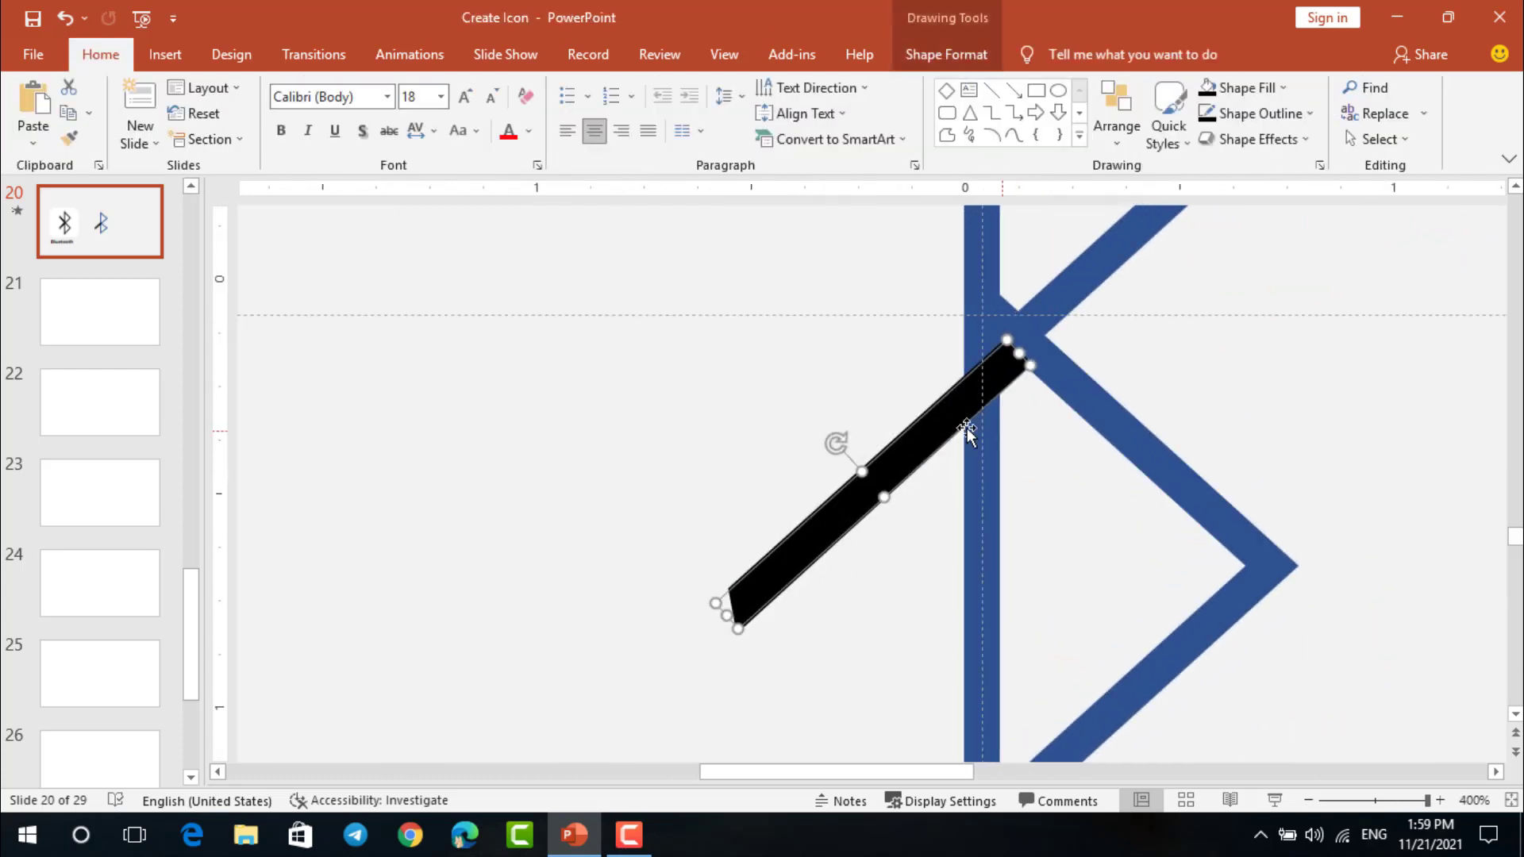
{"action": "left_click_drag", "start_coordinate": [946, 418], "coordinate": [940, 415]}
Duplicate the black diagonal bar and place the copy above and to the left of the original
{"action": "key", "text": "ctrl+d"}
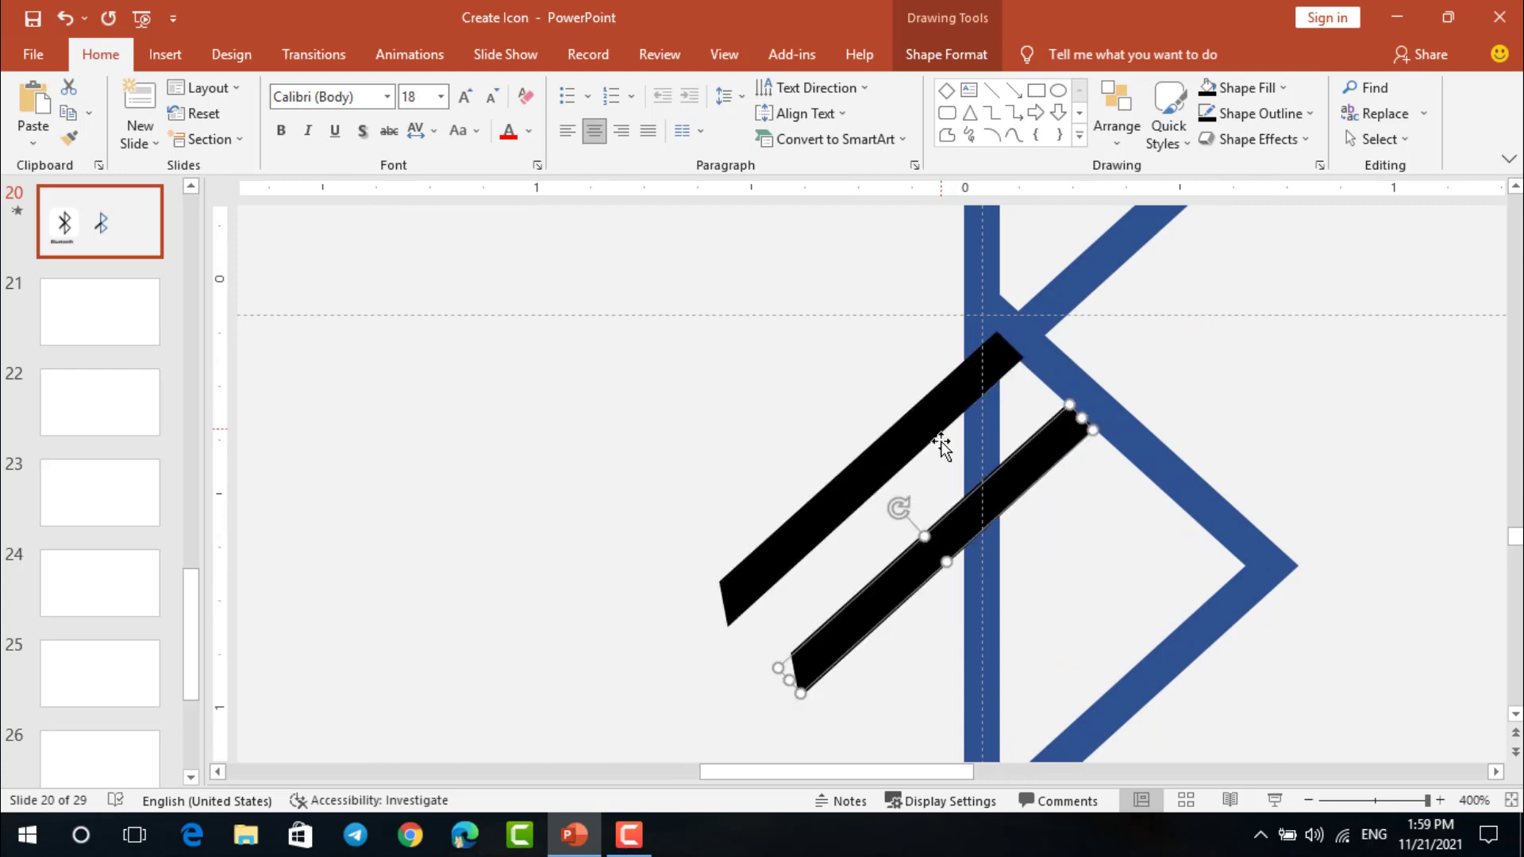
{"action": "left_click_drag", "start_coordinate": [959, 524], "coordinate": [735, 390]}
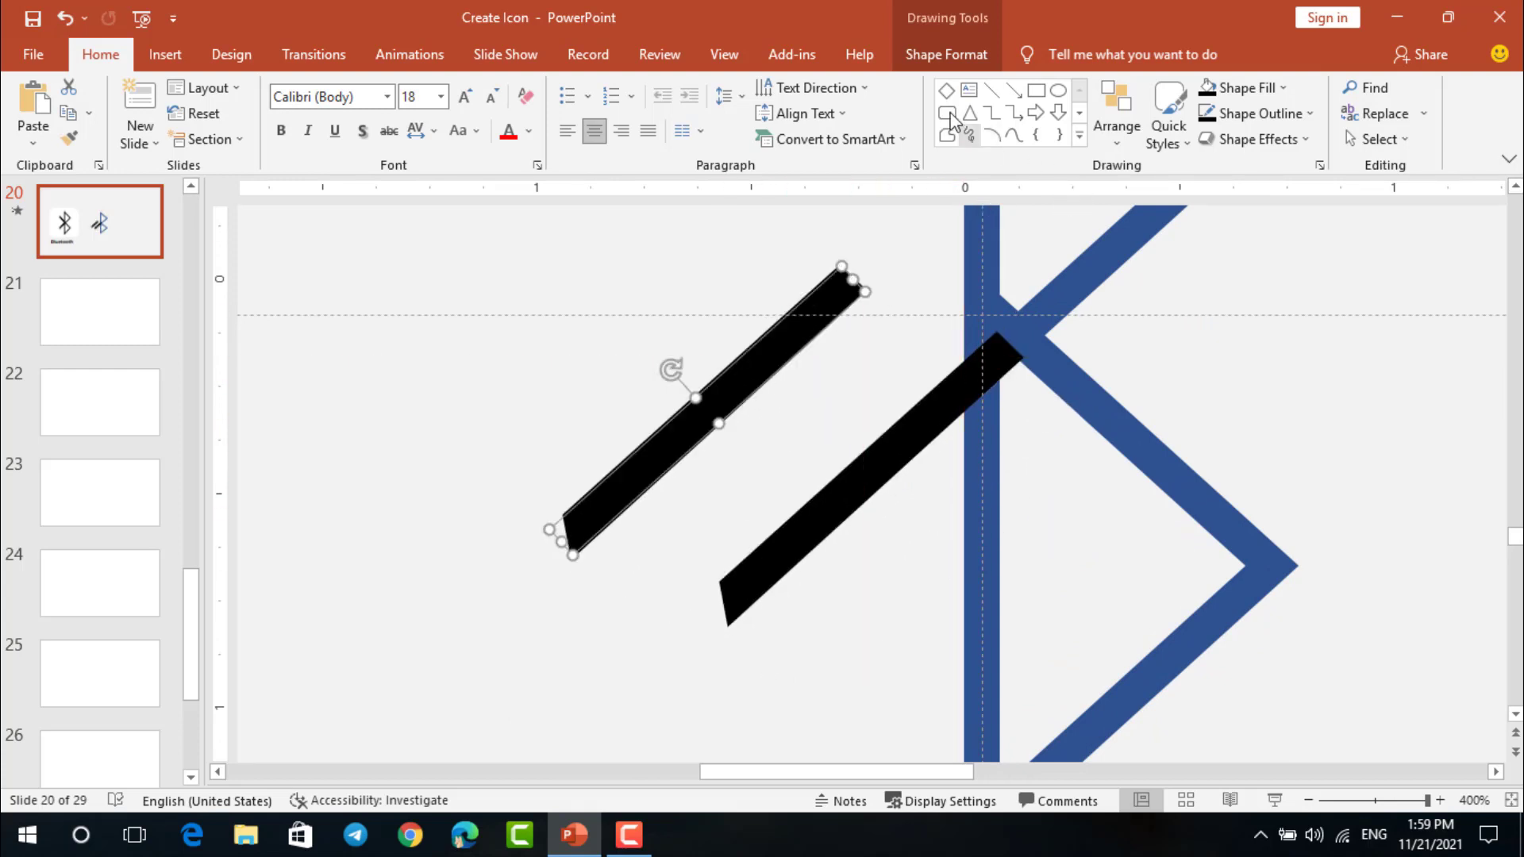
Rotate the duplicated black bar left 90° twice and flip it horizontally so it mirrors the original bar
{"action": "left_click", "coordinate": [947, 54]}
{"action": "left_click", "coordinate": [1191, 139]}
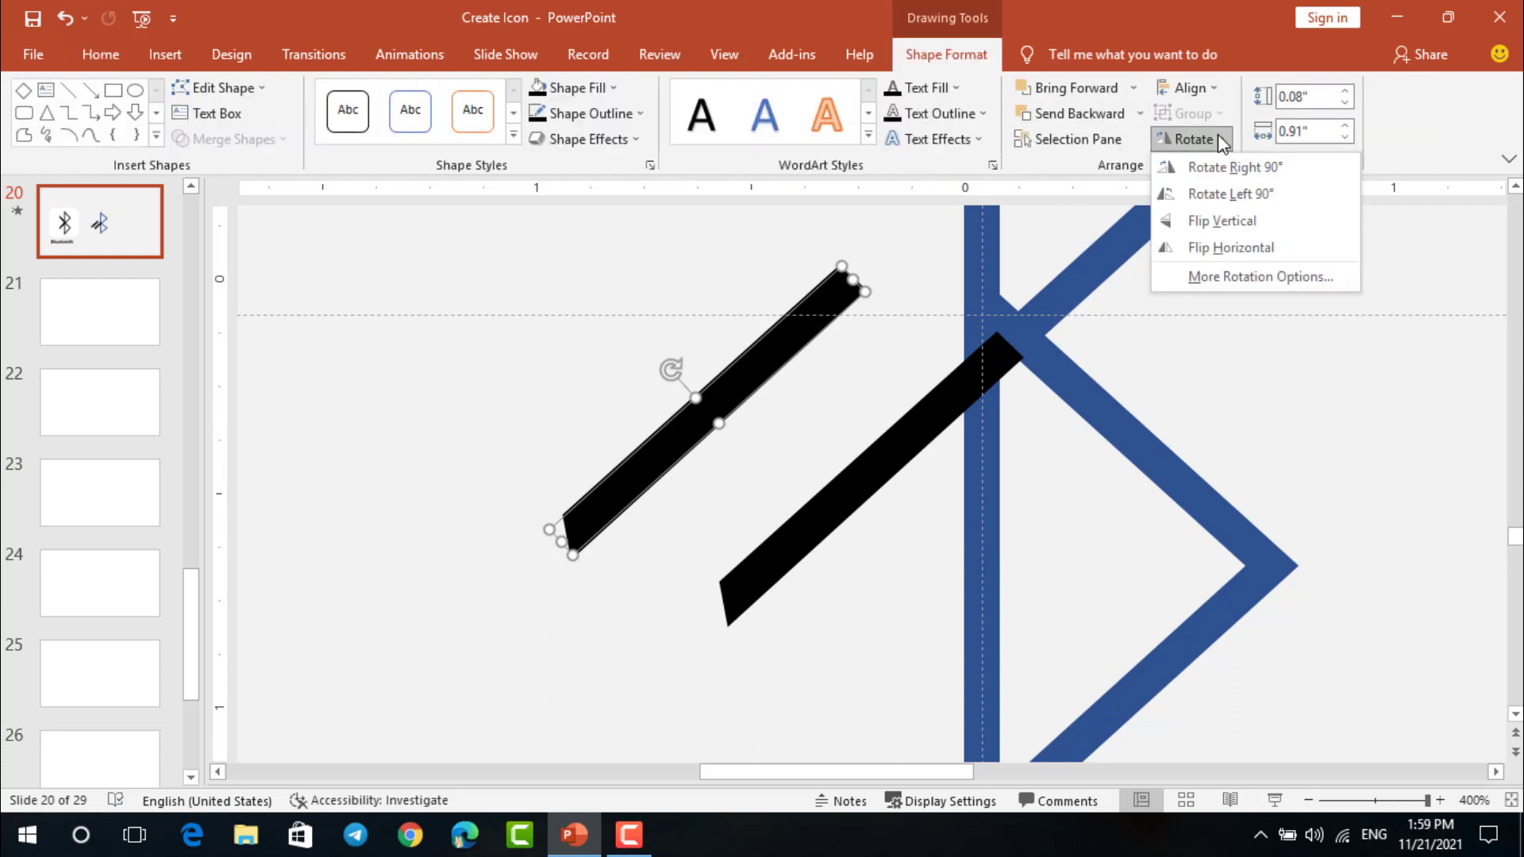
{"action": "left_click", "coordinate": [1229, 194]}
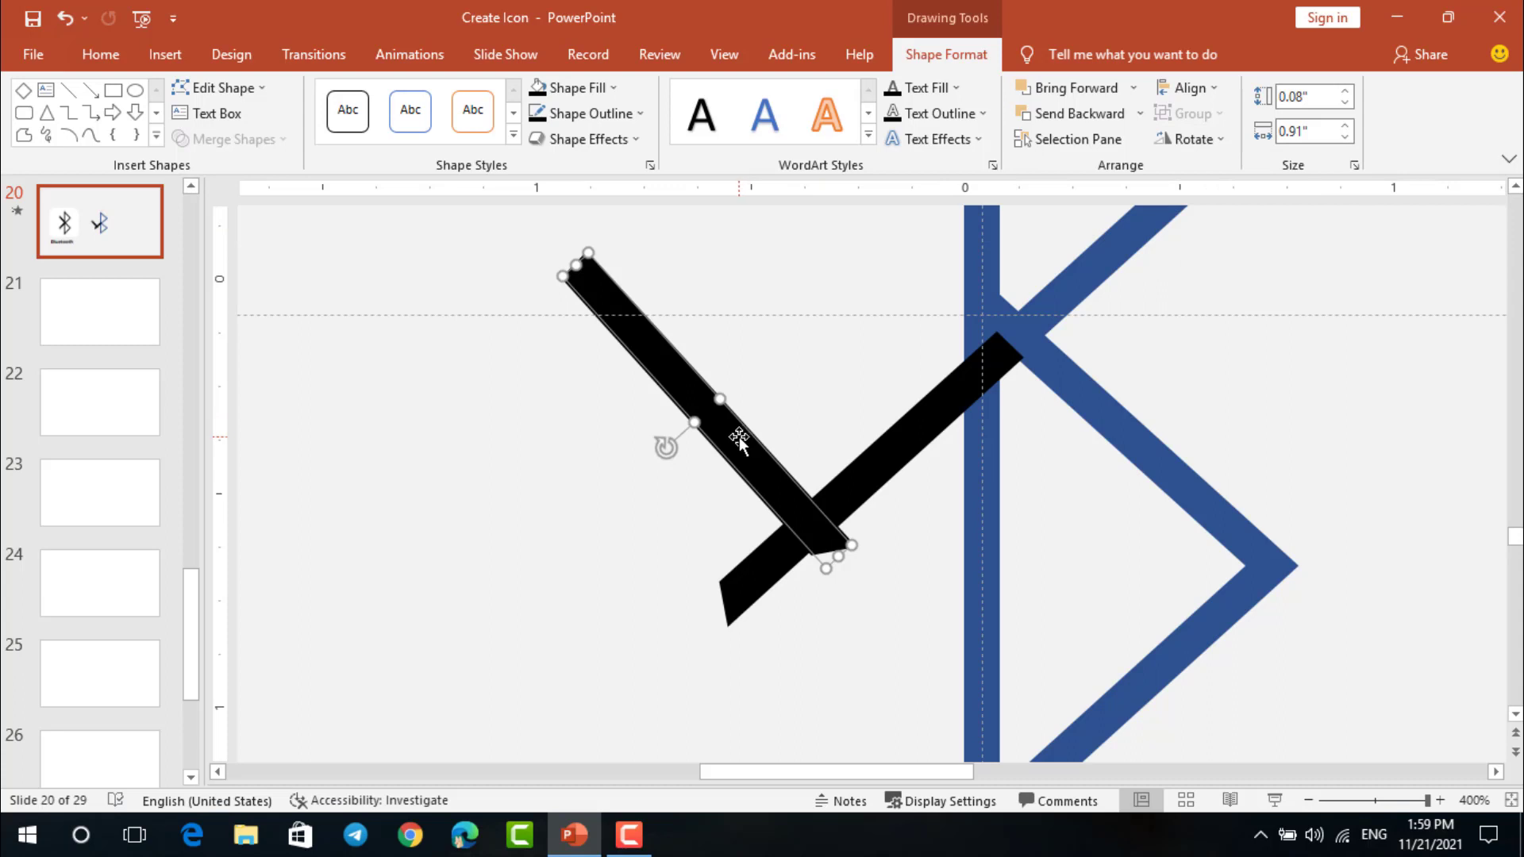
{"action": "left_click", "coordinate": [1215, 140]}
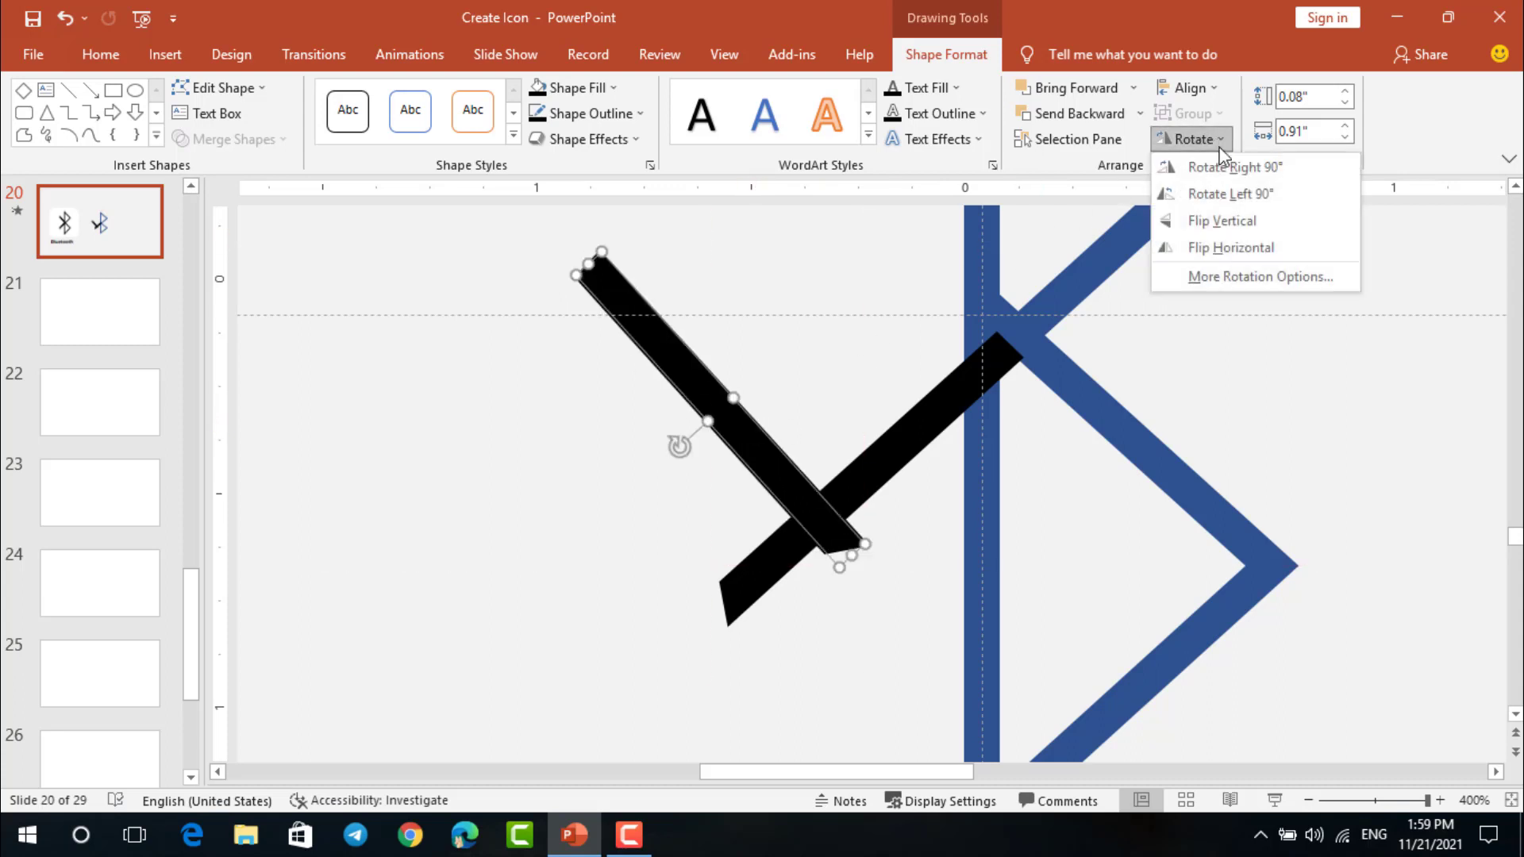
{"action": "left_click", "coordinate": [1221, 198]}
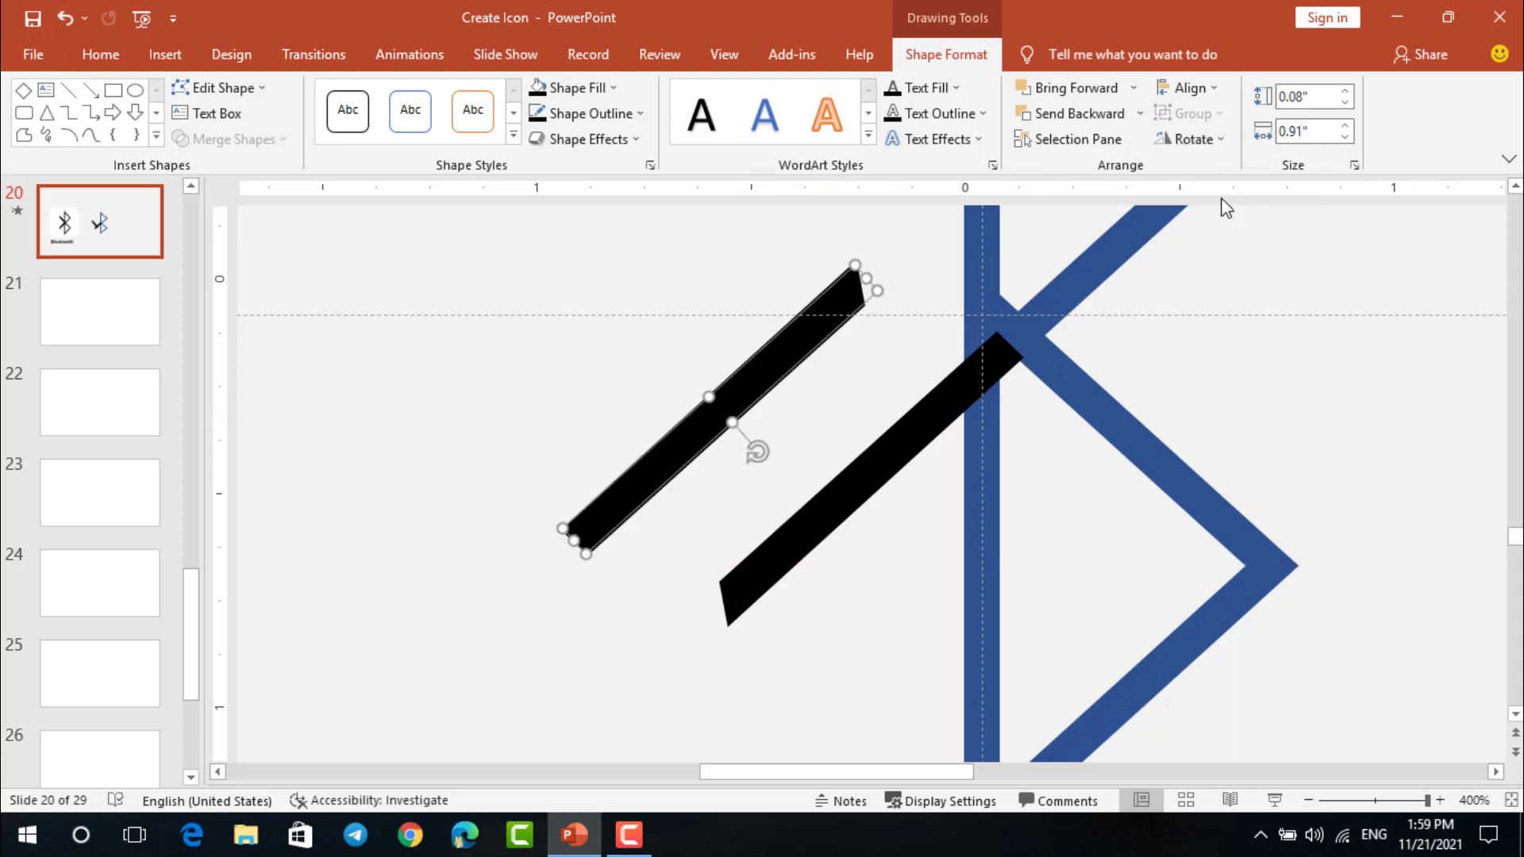
{"action": "left_click", "coordinate": [1221, 137]}
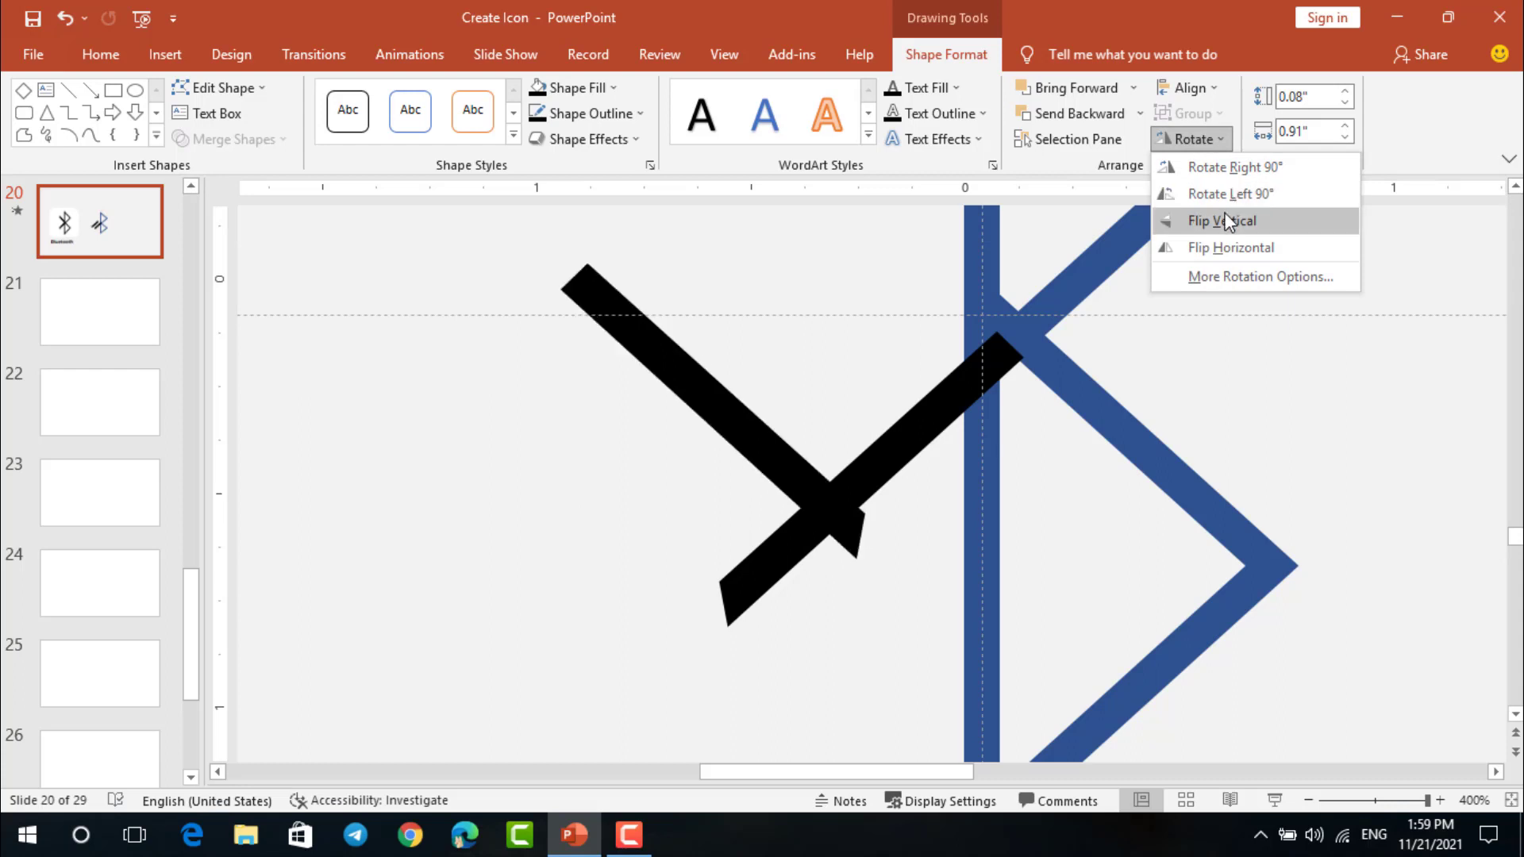
{"action": "left_click", "coordinate": [1227, 233]}
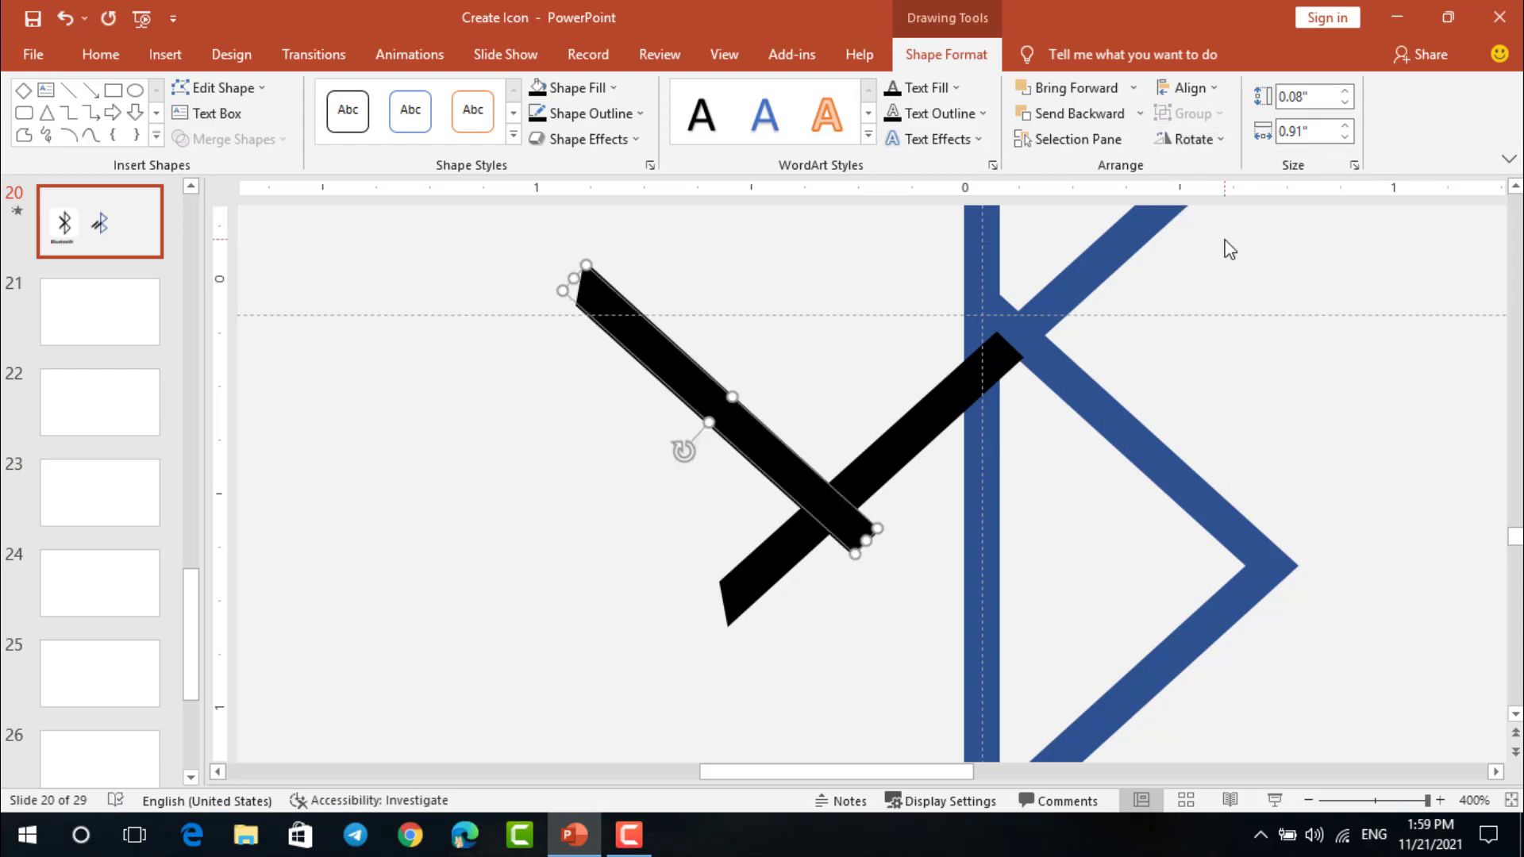
Move the flipped black bar up to the symbol's central junction and line it up with the lower arm
{"action": "left_click_drag", "start_coordinate": [771, 452], "coordinate": [923, 261]}
{"action": "left_click", "coordinate": [1191, 389]}
{"action": "scroll", "coordinate": [1189, 387], "scroll_direction": "down", "scroll_amount": 1}
{"action": "scroll", "coordinate": [1189, 387], "scroll_direction": "down", "scroll_amount": 2}
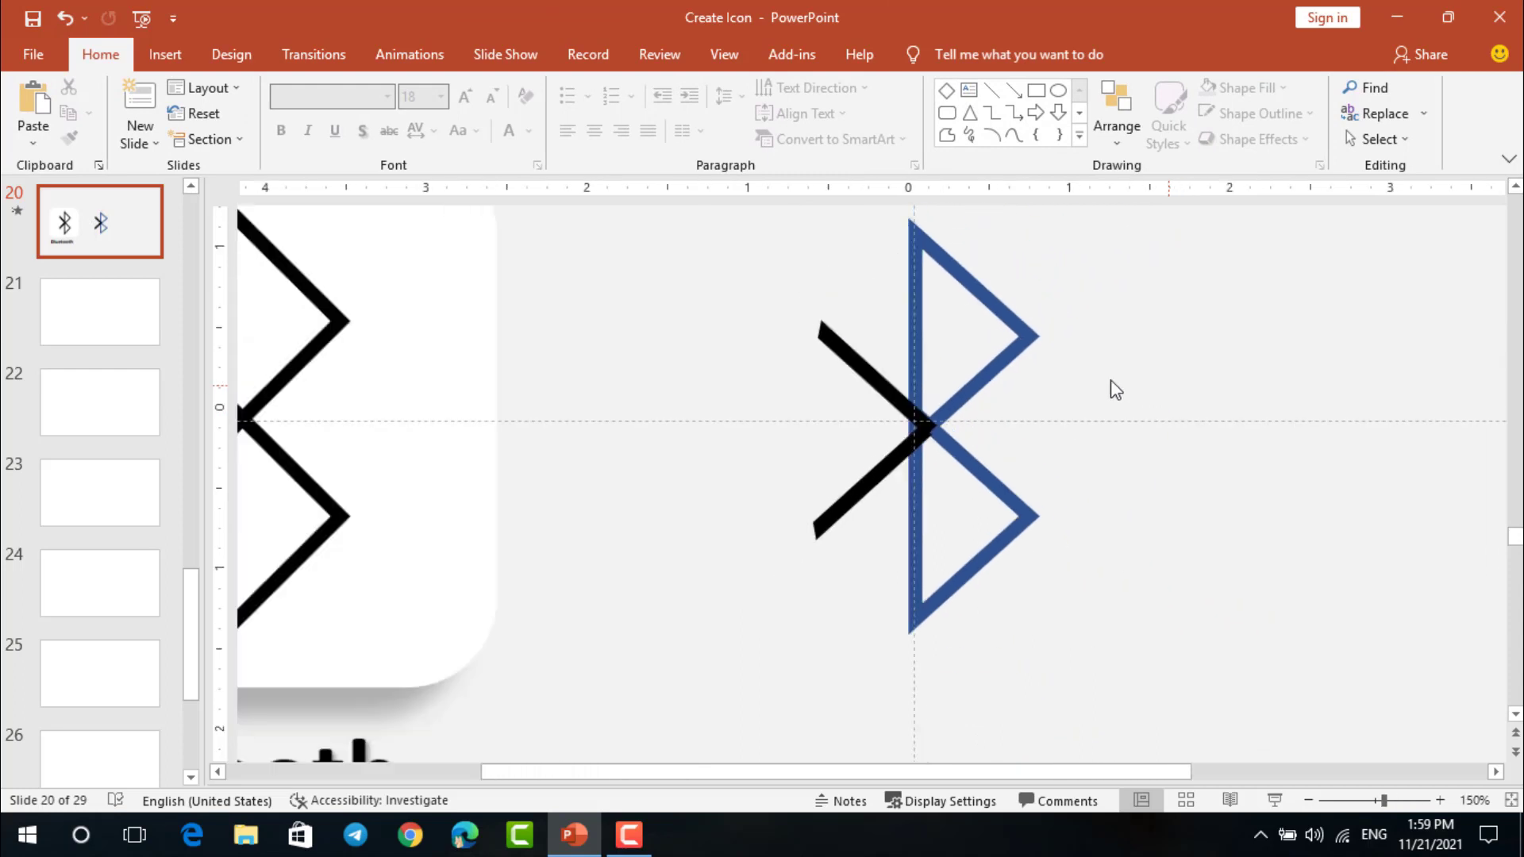
{"action": "scroll", "coordinate": [868, 364], "scroll_direction": "up", "scroll_amount": 2}
{"action": "scroll", "coordinate": [871, 300], "scroll_direction": "down", "scroll_amount": 2}
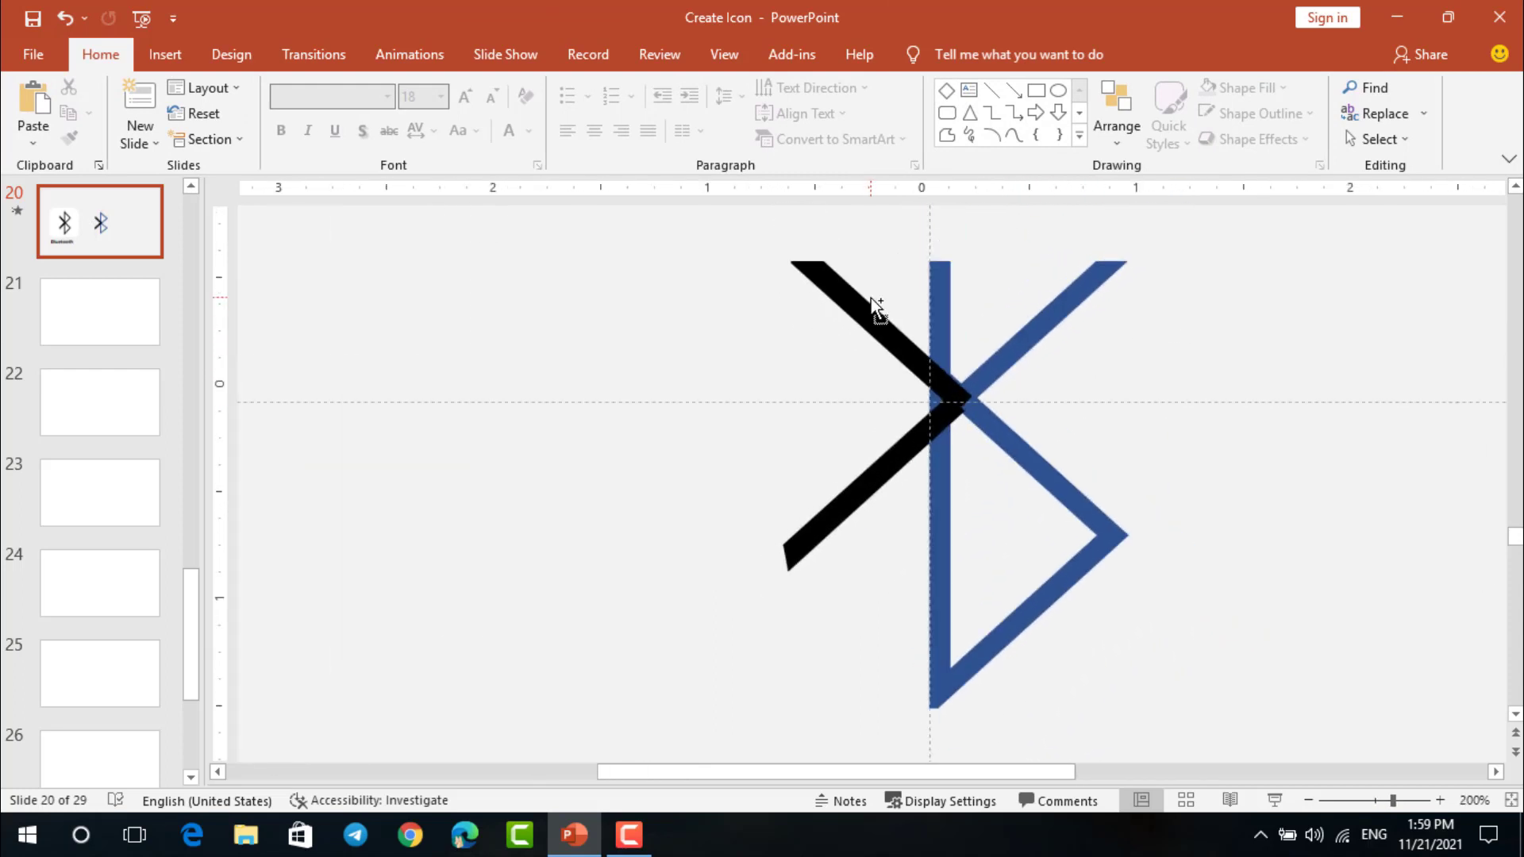
{"action": "left_click", "coordinate": [856, 354]}
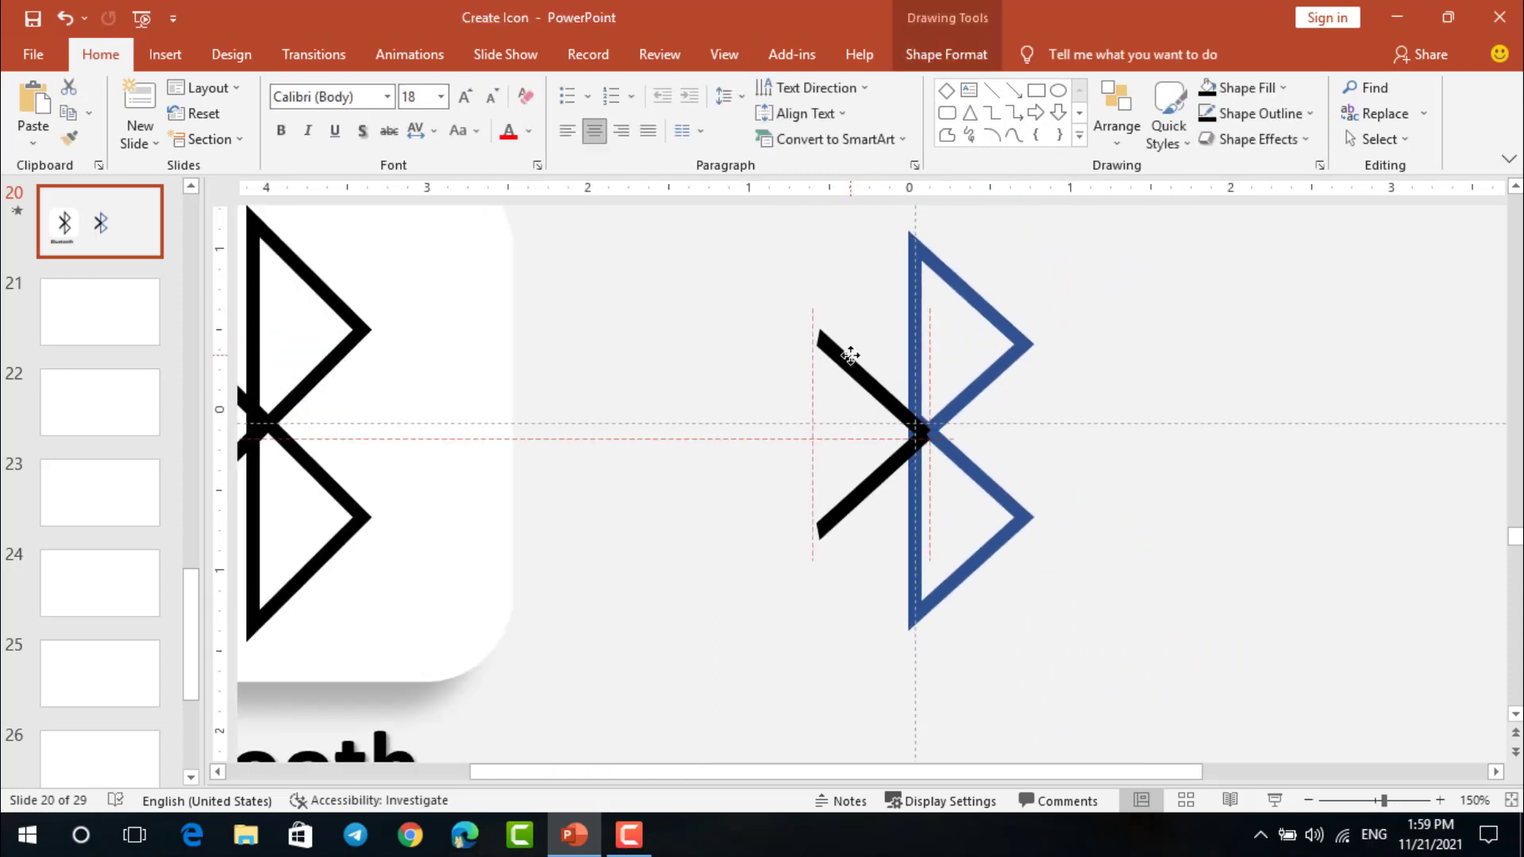
{"action": "left_click_drag", "start_coordinate": [851, 355], "coordinate": [850, 355]}
Group the two black diagonal arms and nudge the group slightly up
{"action": "left_click", "coordinate": [866, 473], "text": "shift"}
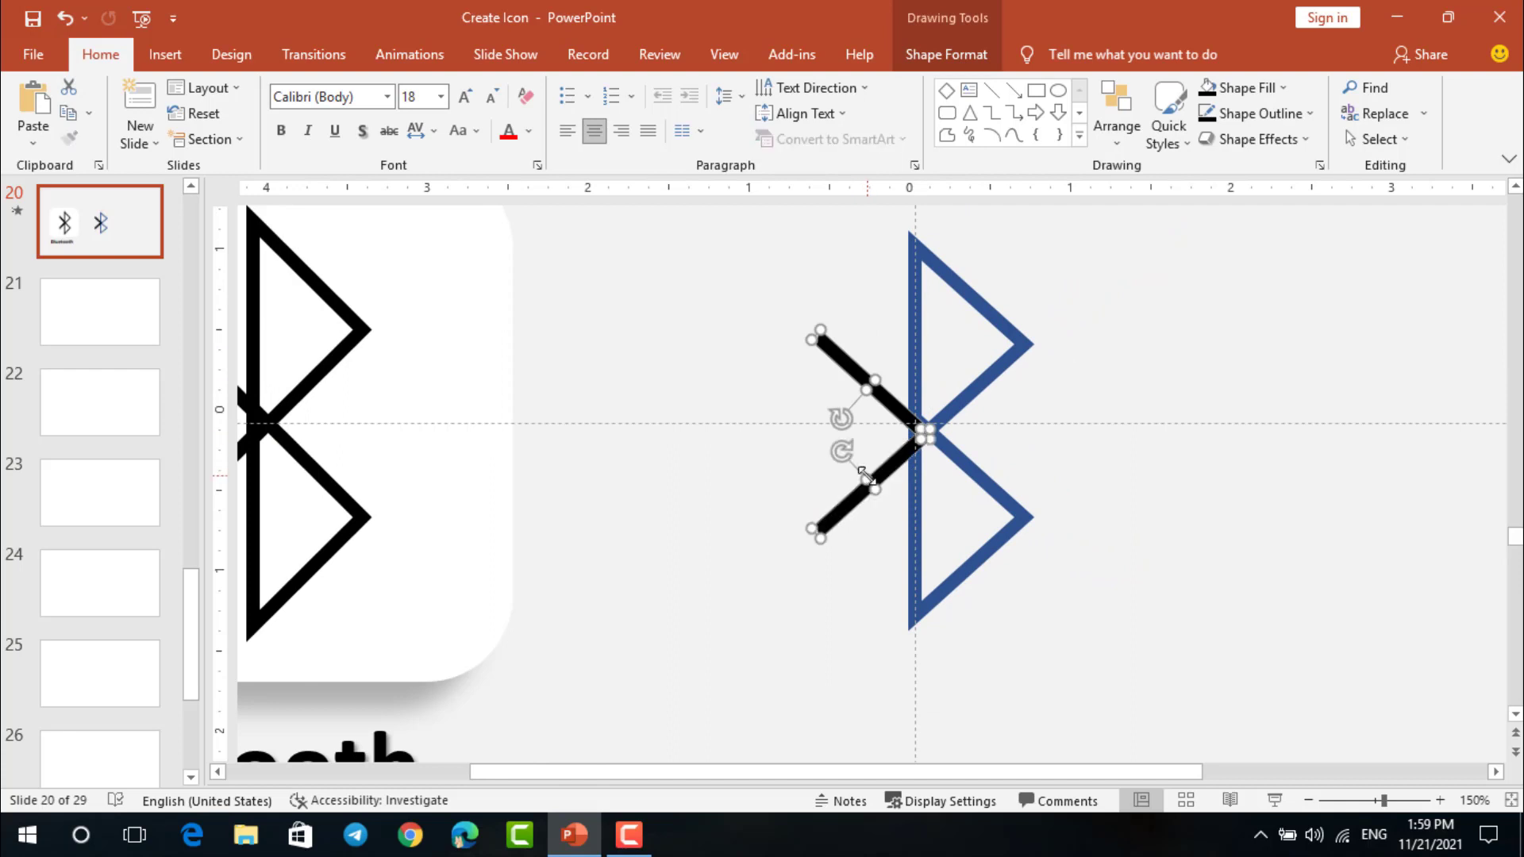
{"action": "key", "text": "ctrl+g"}
{"action": "key", "text": "ctrl+Up"}
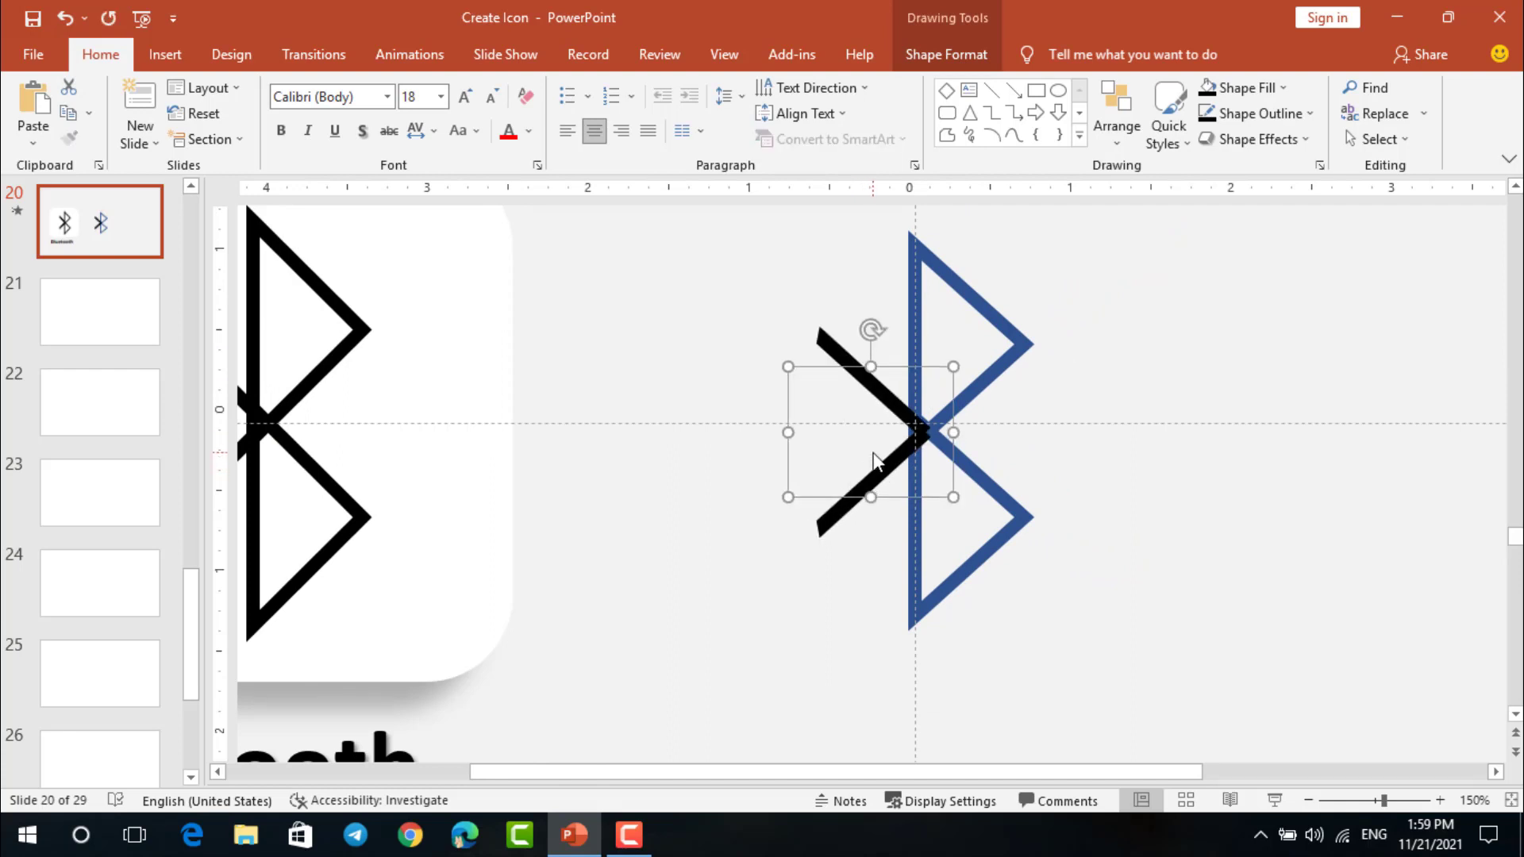
{"action": "left_click", "coordinate": [1092, 576]}
Select the blue triangles together with the black arms and group them into one Bluetooth symbol
{"action": "scroll", "coordinate": [1034, 517], "scroll_direction": "down", "scroll_amount": 5, "text": "ctrl"}
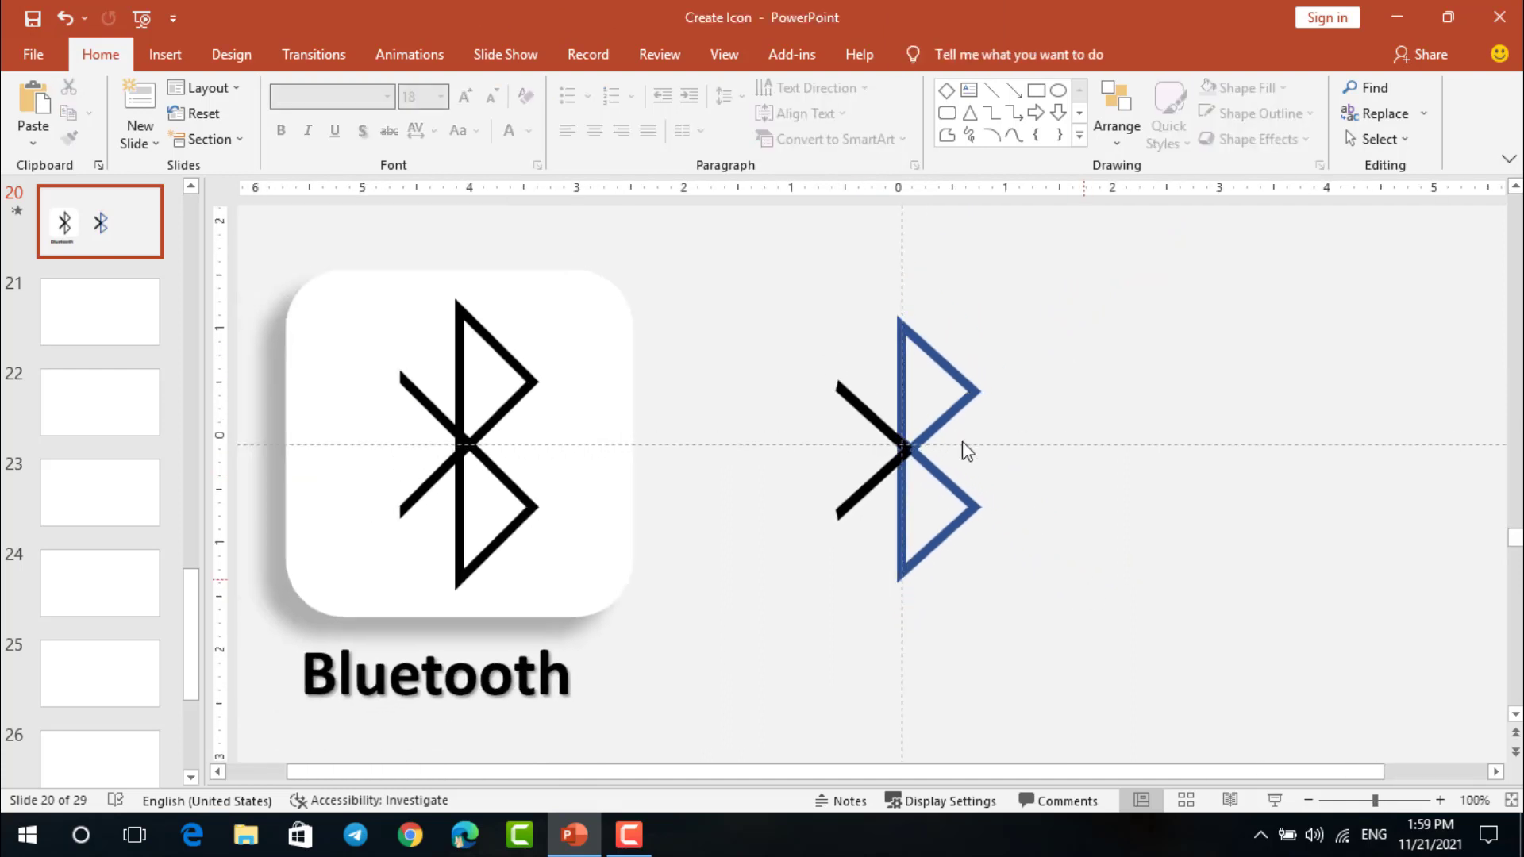
{"action": "left_click_drag", "start_coordinate": [760, 246], "coordinate": [1072, 688]}
{"action": "key", "text": "ctrl+g"}
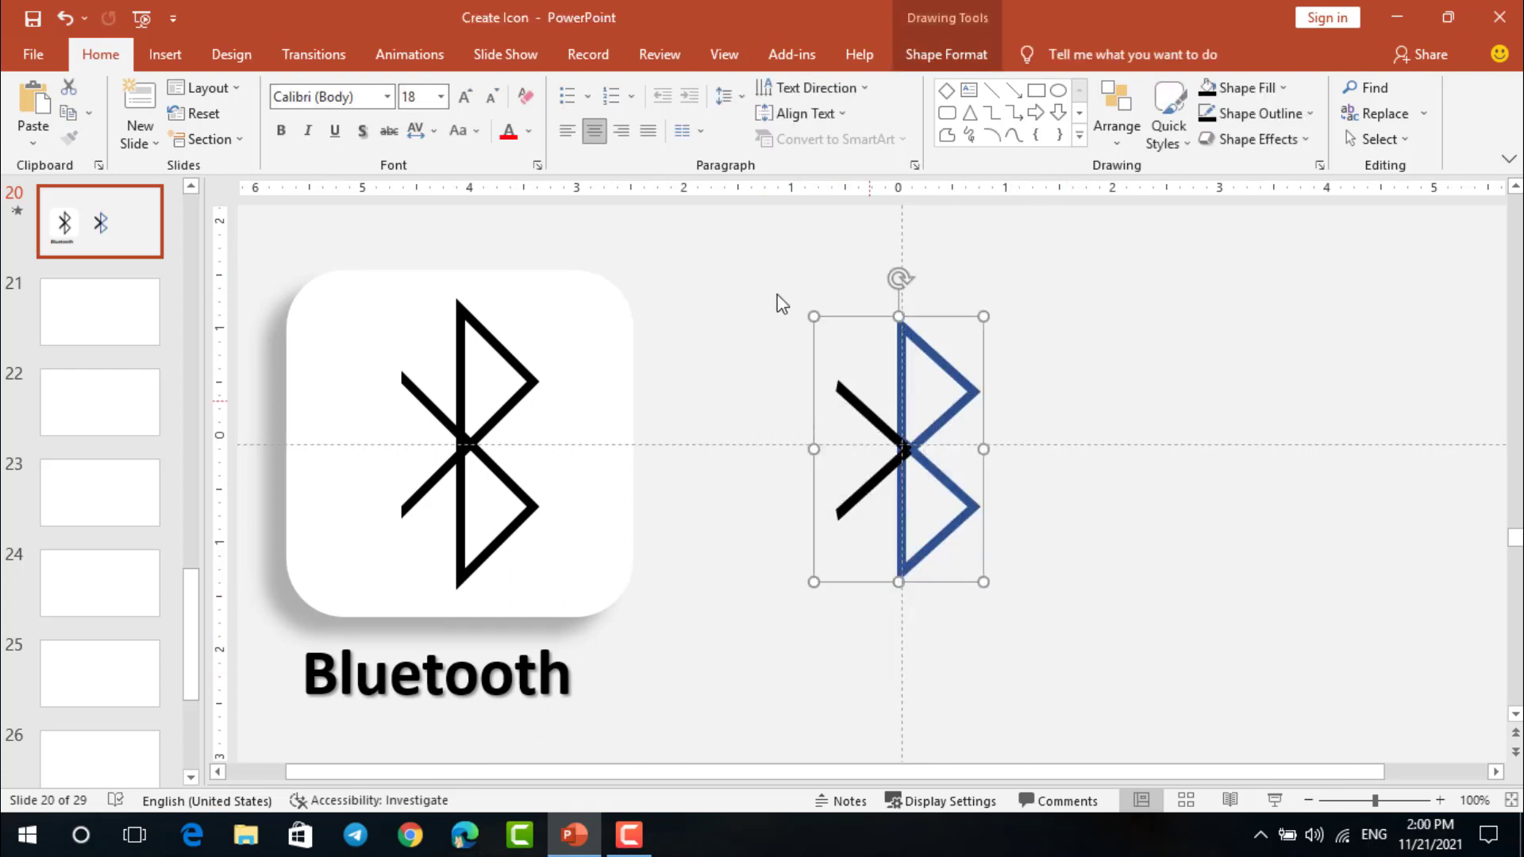
Try a black fill on the grouped Bluetooth symbol, undo it, and make the group's outline black instead
{"action": "left_click", "coordinate": [947, 53]}
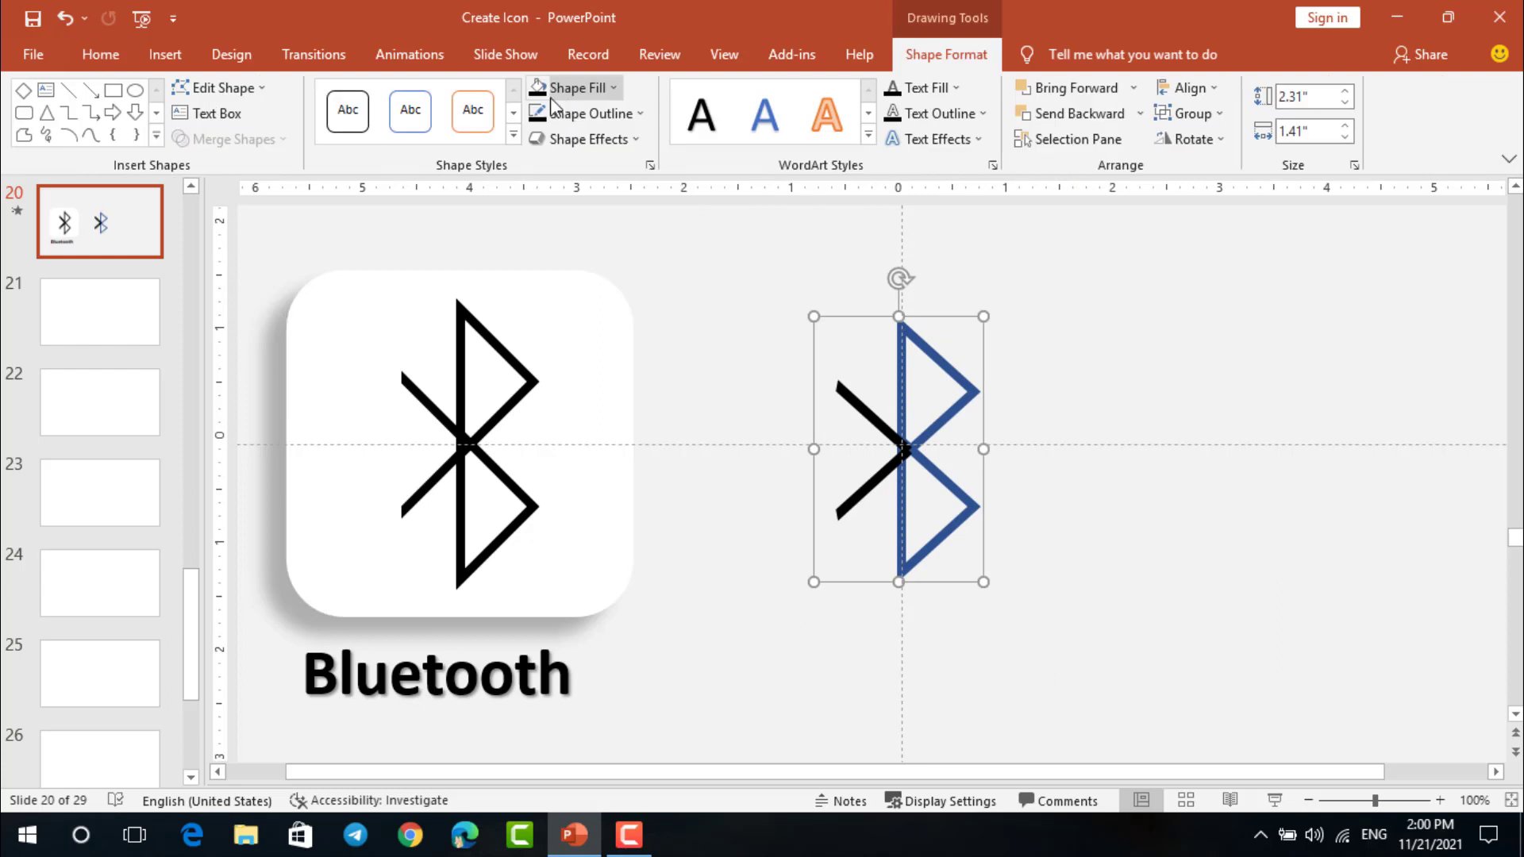
{"action": "left_click", "coordinate": [541, 91]}
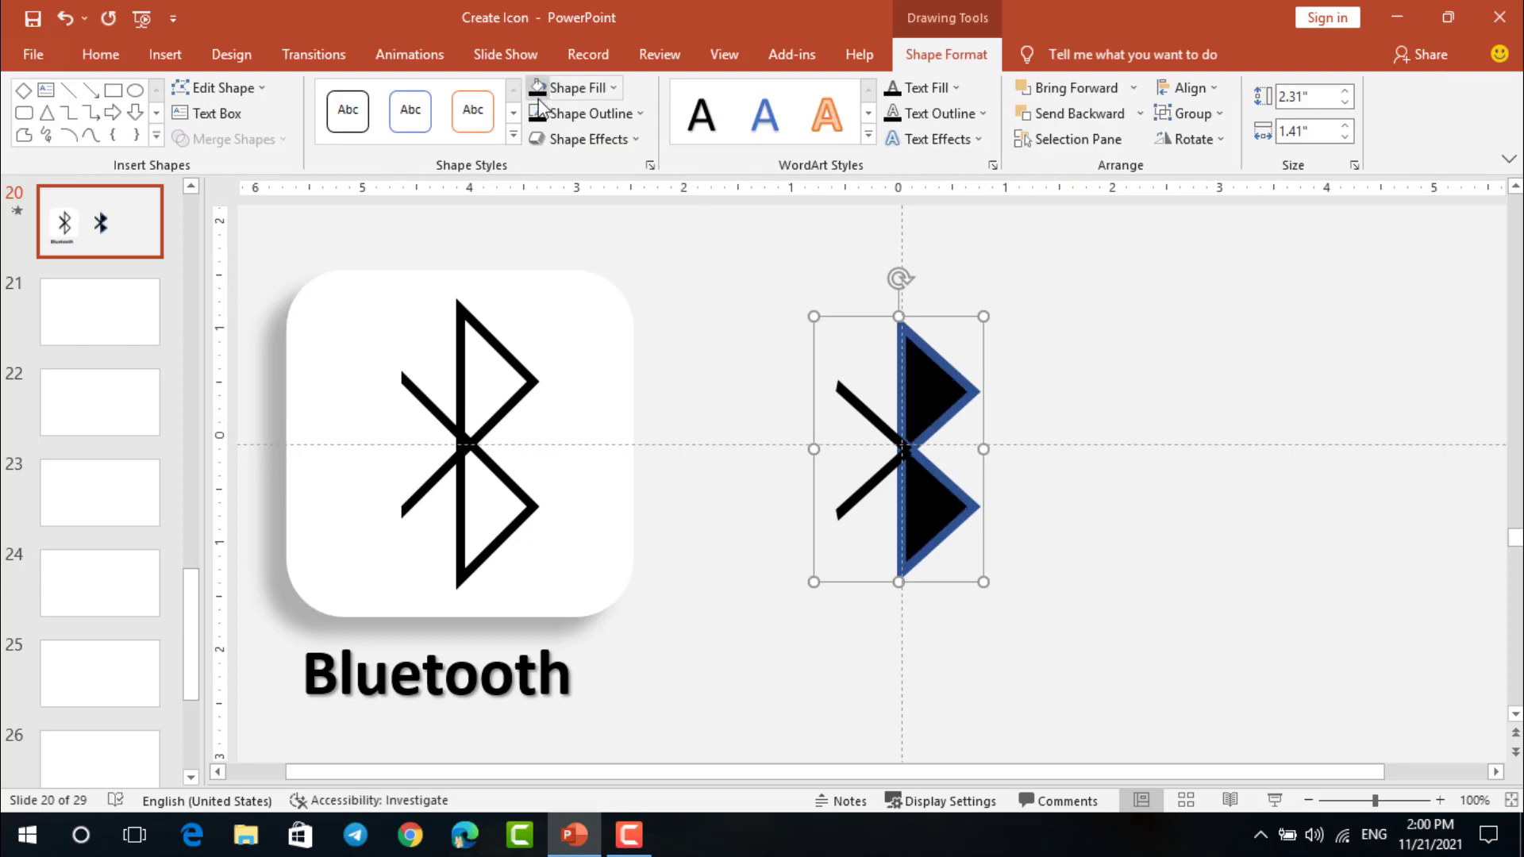
{"action": "key", "text": "ctrl+z"}
{"action": "left_click", "coordinate": [636, 115]}
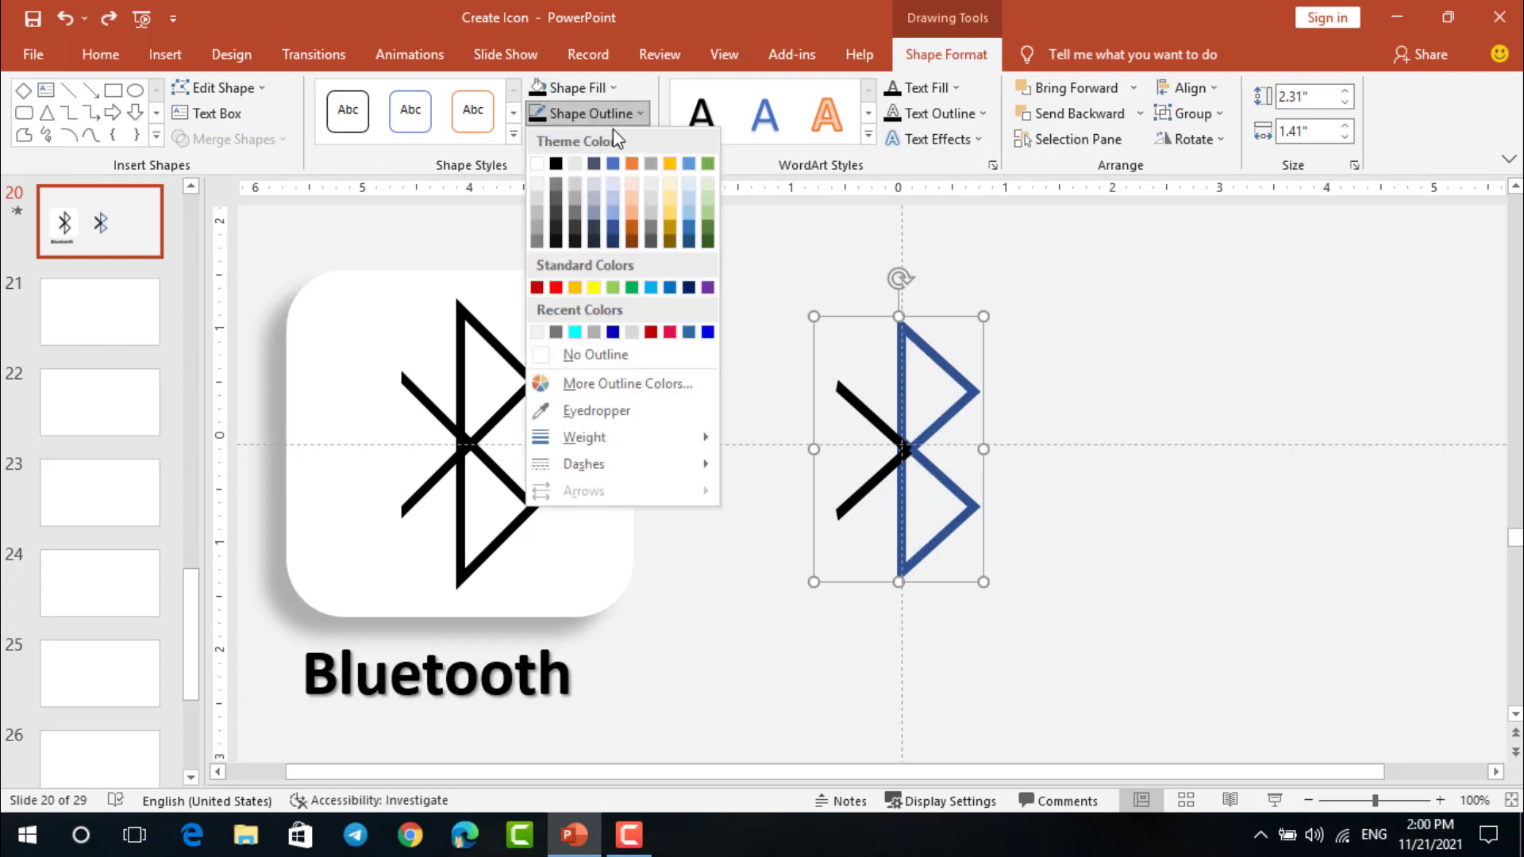
{"action": "left_click", "coordinate": [556, 163]}
{"action": "left_click", "coordinate": [1016, 344]}
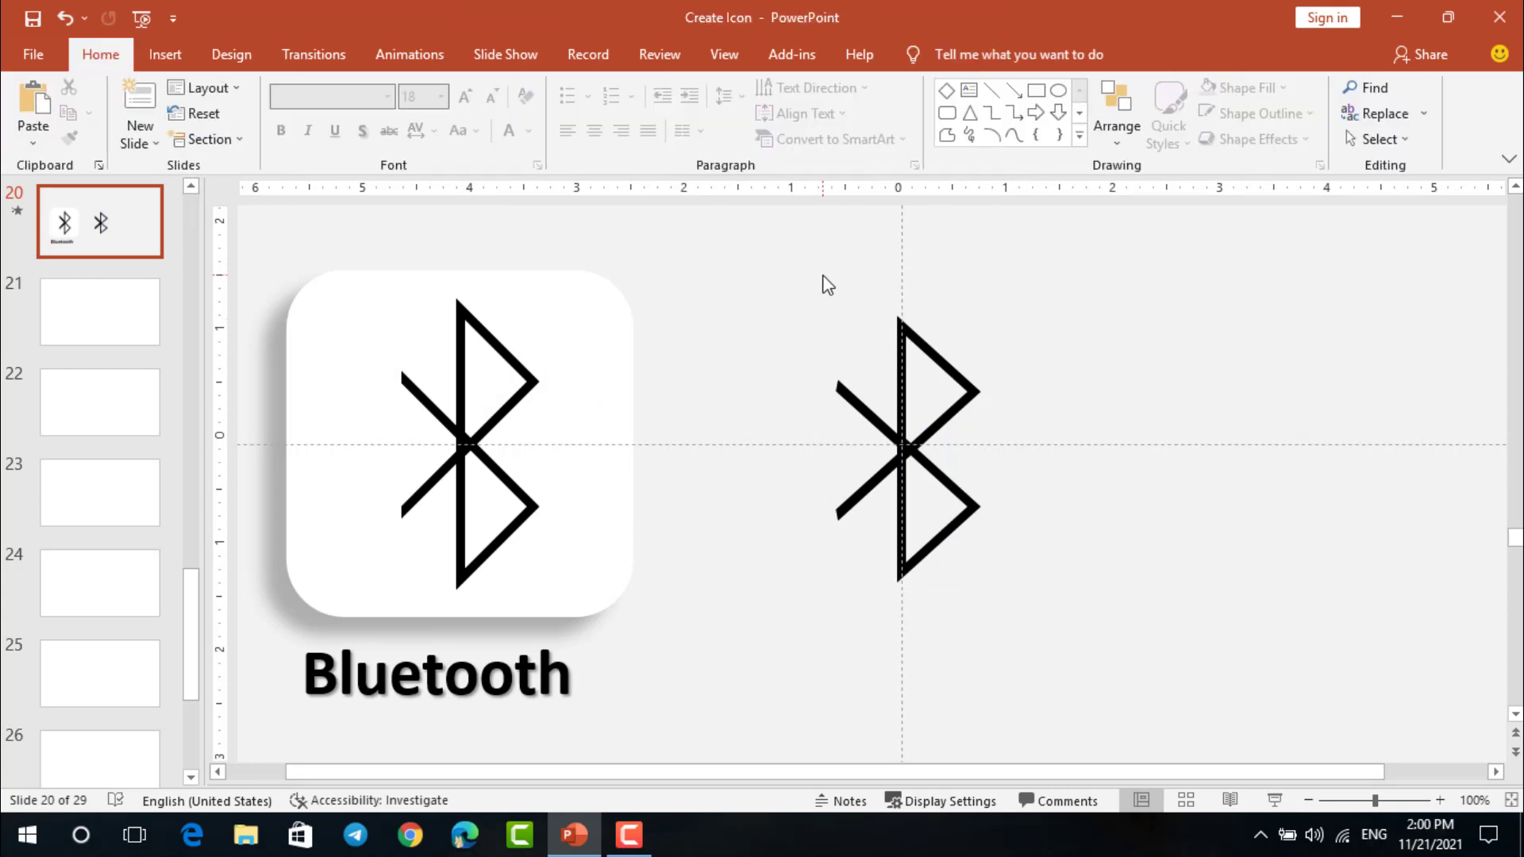
Draw a rounded square about 2.89" wide centred over the Bluetooth symbol and send it to the back
{"action": "left_click", "coordinate": [947, 112]}
{"action": "left_click_drag", "start_coordinate": [800, 270], "coordinate": [1017, 584]}
{"action": "left_click_drag", "start_coordinate": [1005, 524], "coordinate": [968, 537]}
{"action": "left_click", "coordinate": [1140, 113]}
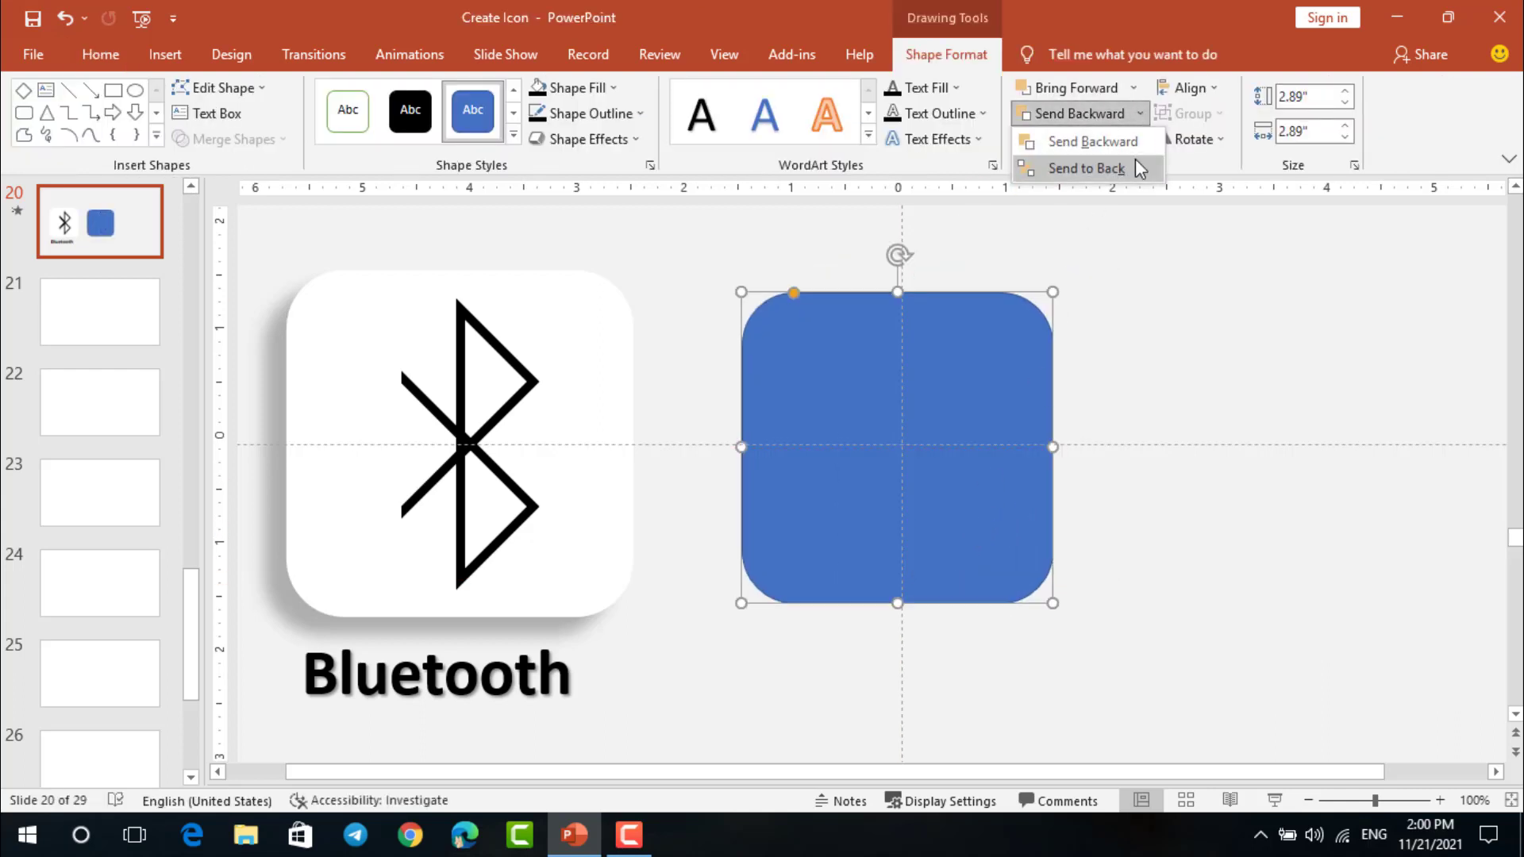
{"action": "left_click", "coordinate": [1087, 168]}
{"action": "left_click", "coordinate": [1103, 345]}
Shift the blue rounded square slightly up to centre it behind the Bluetooth symbol
{"action": "scroll", "coordinate": [1032, 345], "scroll_direction": "up", "scroll_amount": 5}
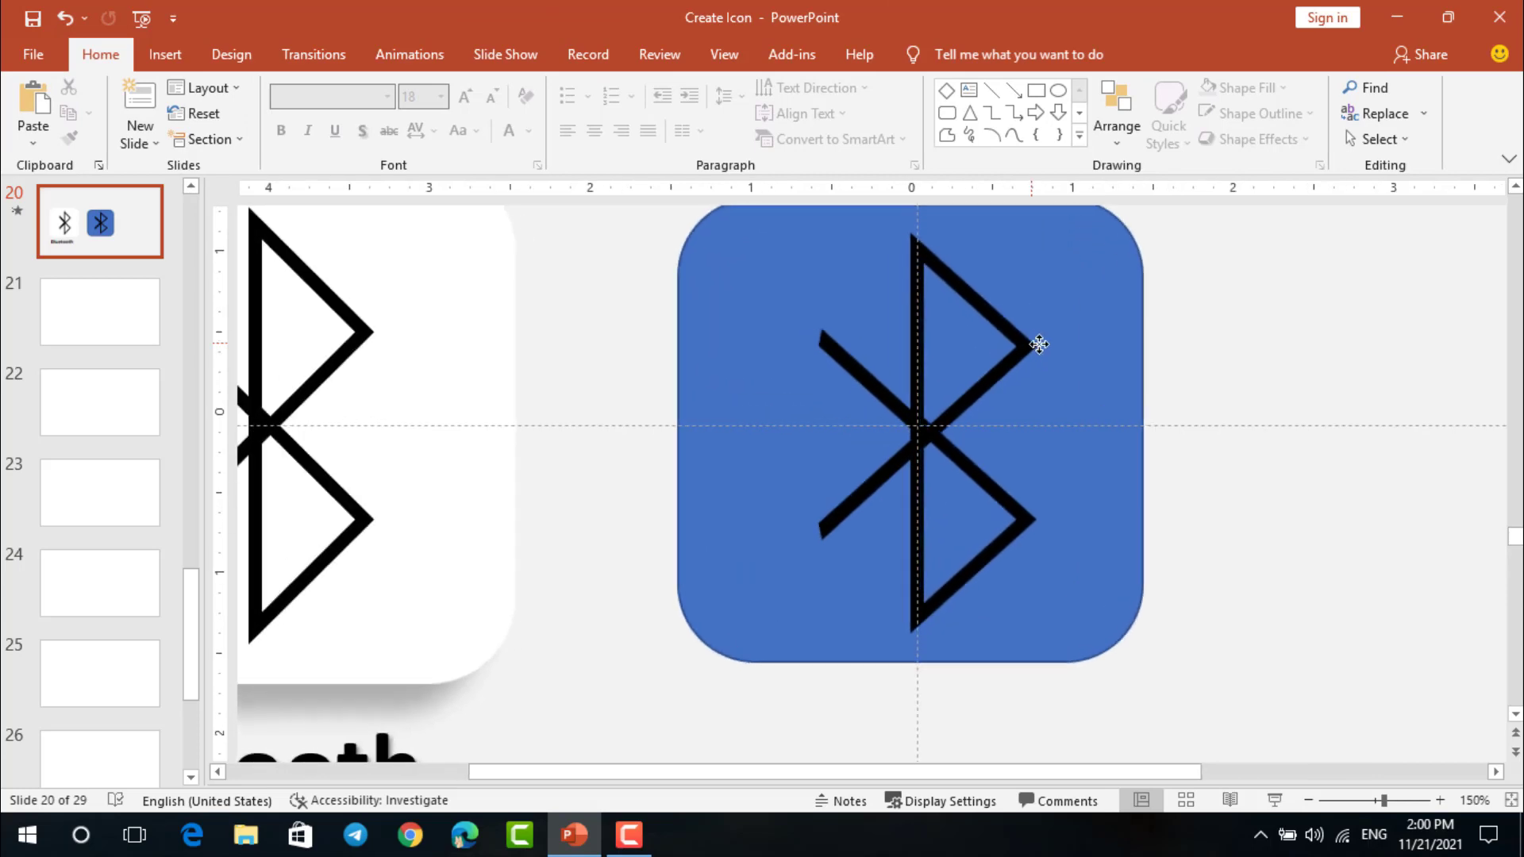
{"action": "left_click", "coordinate": [1040, 344]}
{"action": "left_click", "coordinate": [1067, 350]}
{"action": "scroll", "coordinate": [1063, 348], "scroll_direction": "down", "scroll_amount": 3}
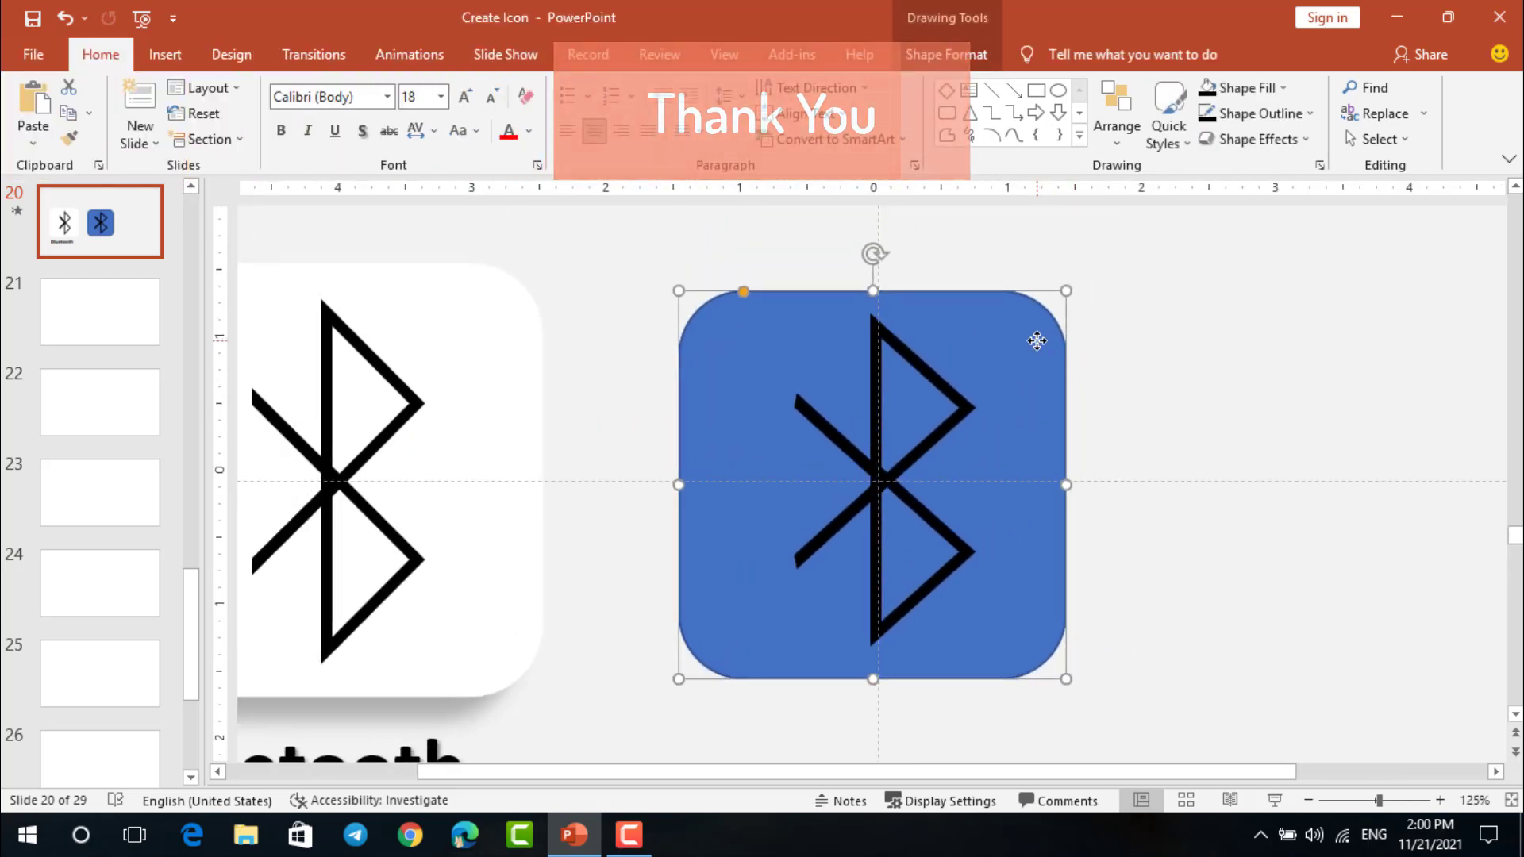
{"action": "left_click_drag", "start_coordinate": [1037, 341], "coordinate": [1037, 335]}
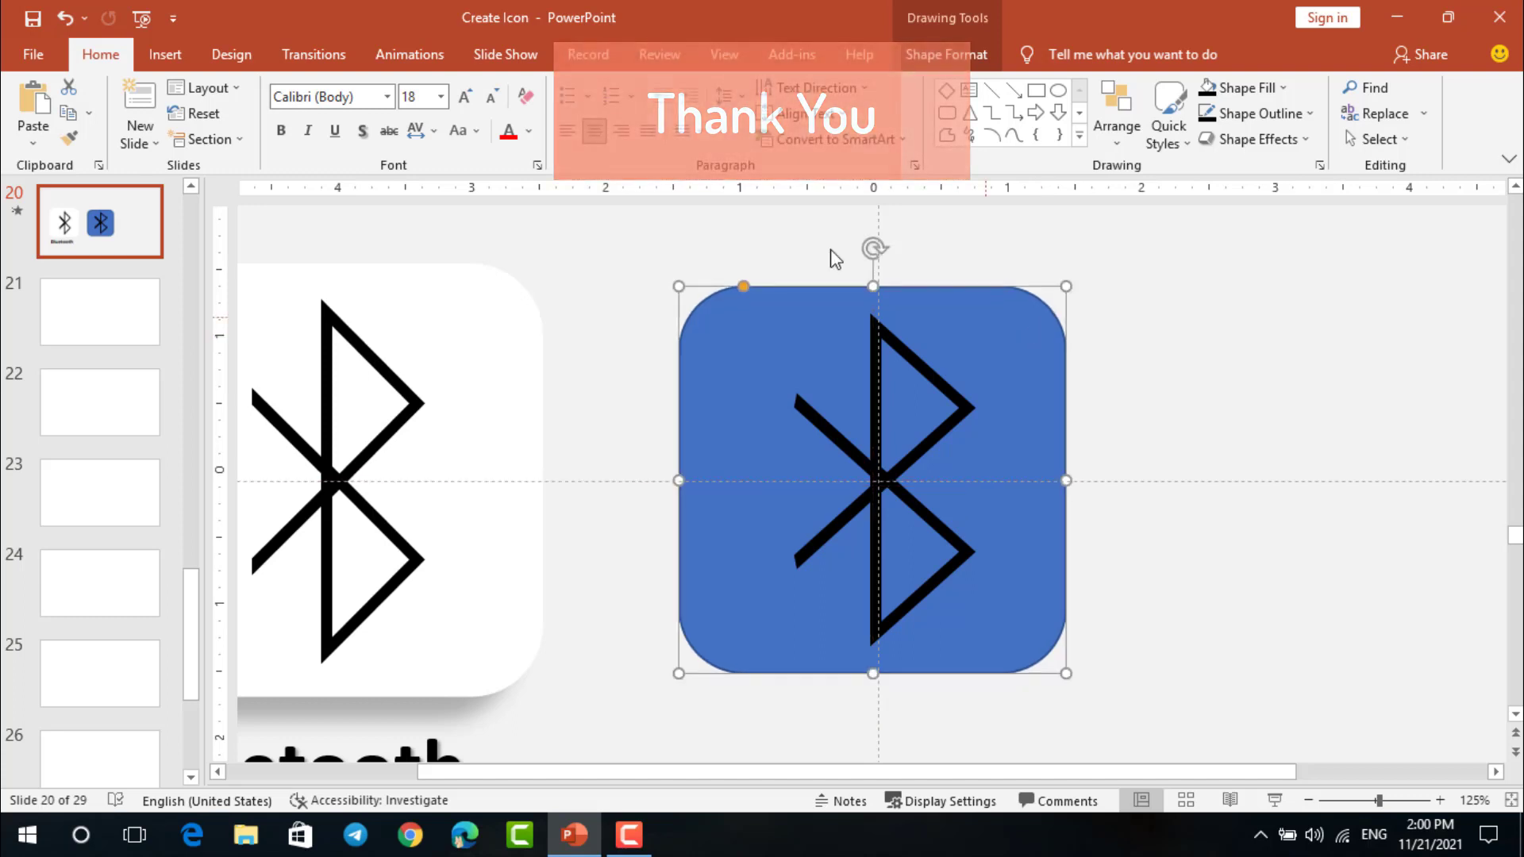
Fill the rounded square with white and remove its outline
{"action": "left_click", "coordinate": [905, 49]}
{"action": "left_click", "coordinate": [619, 89]}
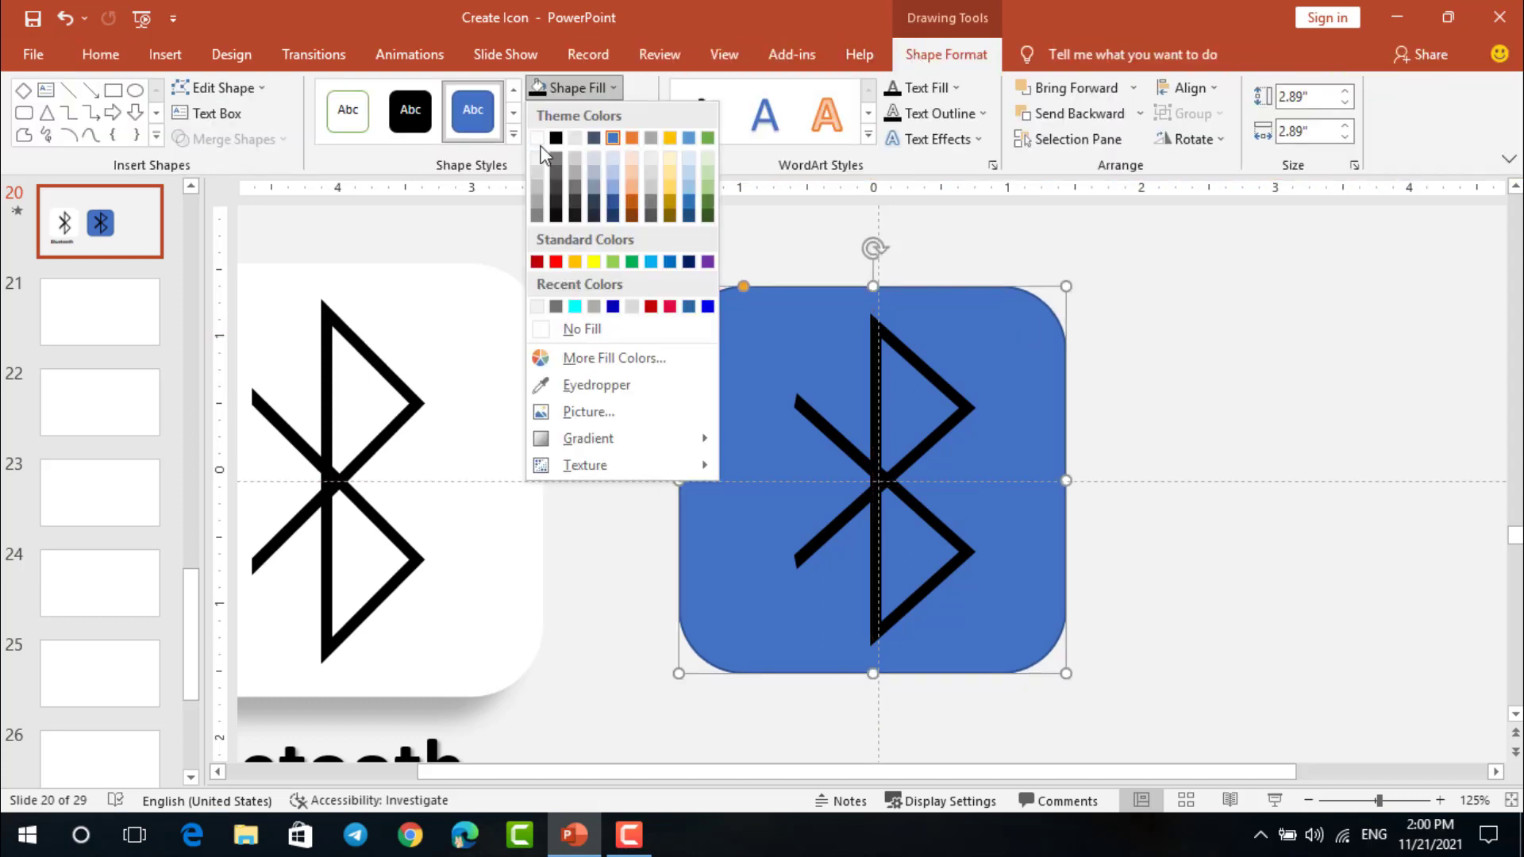
{"action": "left_click", "coordinate": [541, 140]}
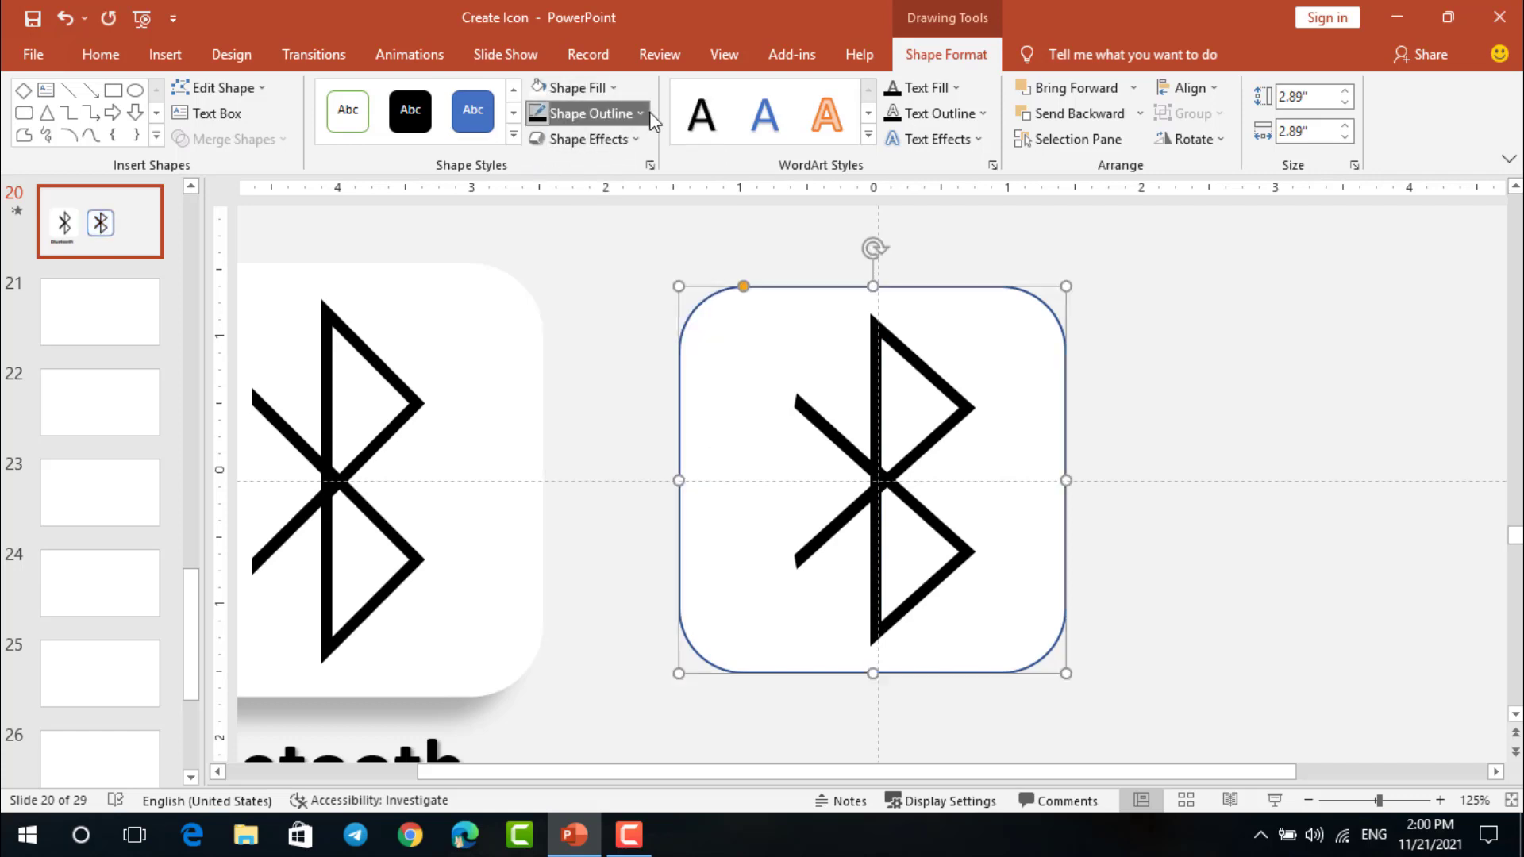
{"action": "left_click", "coordinate": [610, 114]}
{"action": "left_click", "coordinate": [590, 356]}
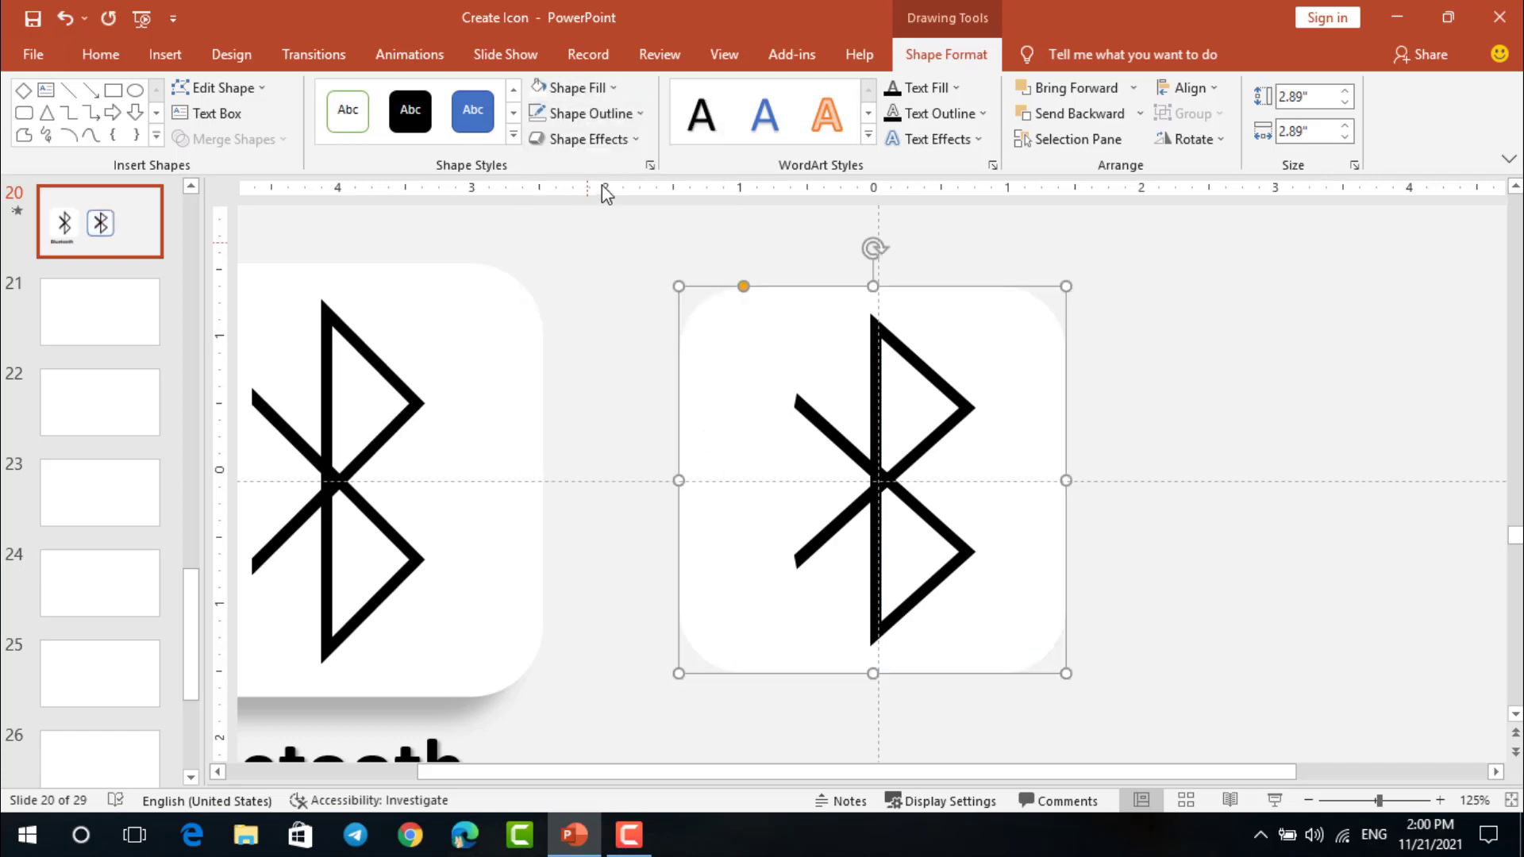
Apply the Preset 5 shape effect to the white rounded square
{"action": "left_click", "coordinate": [636, 143]}
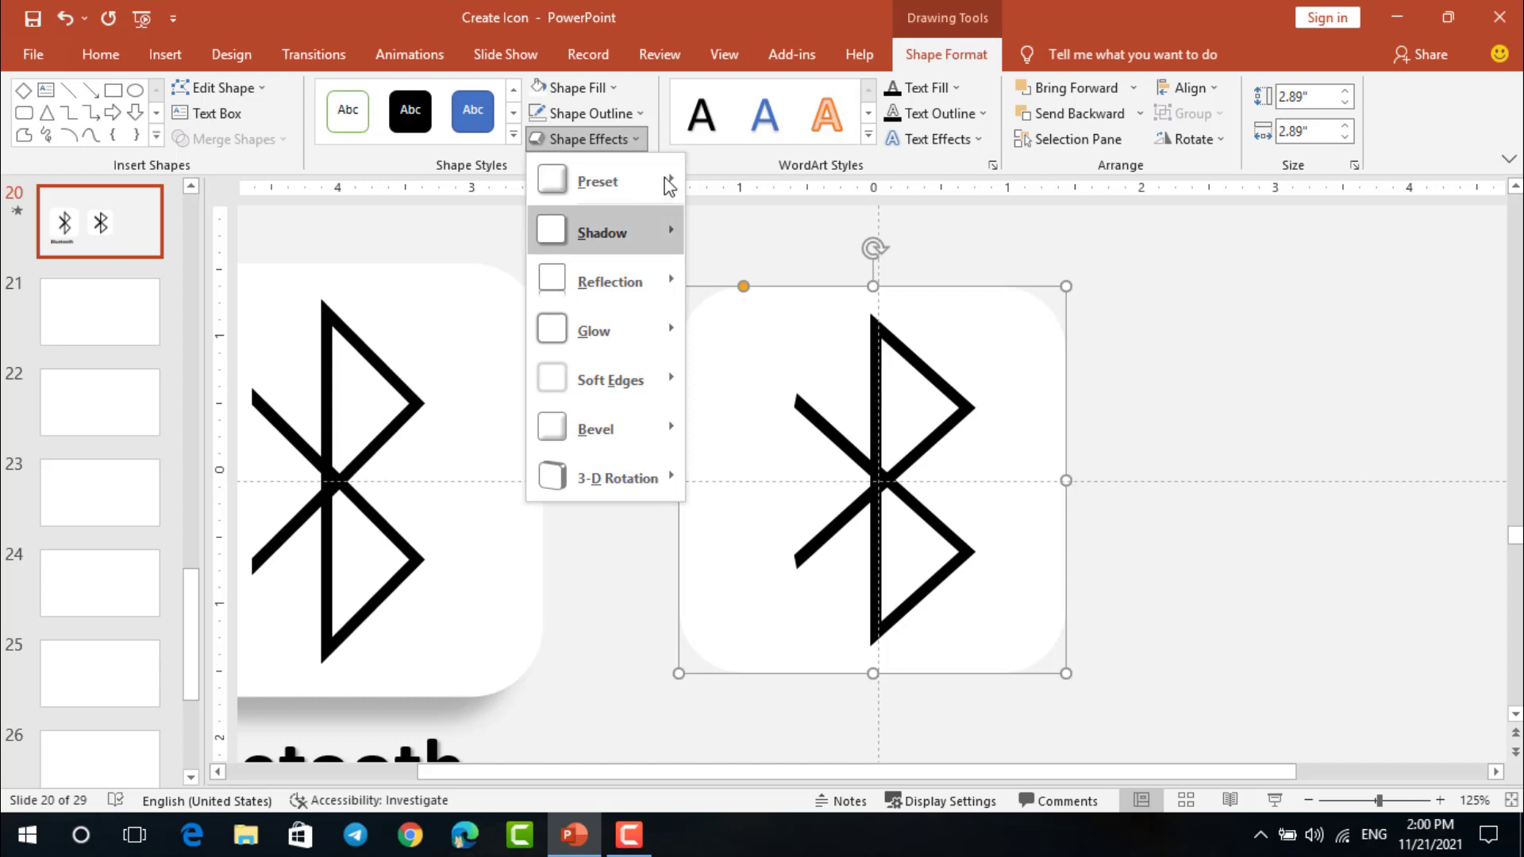
{"action": "mouse_move", "coordinate": [668, 232]}
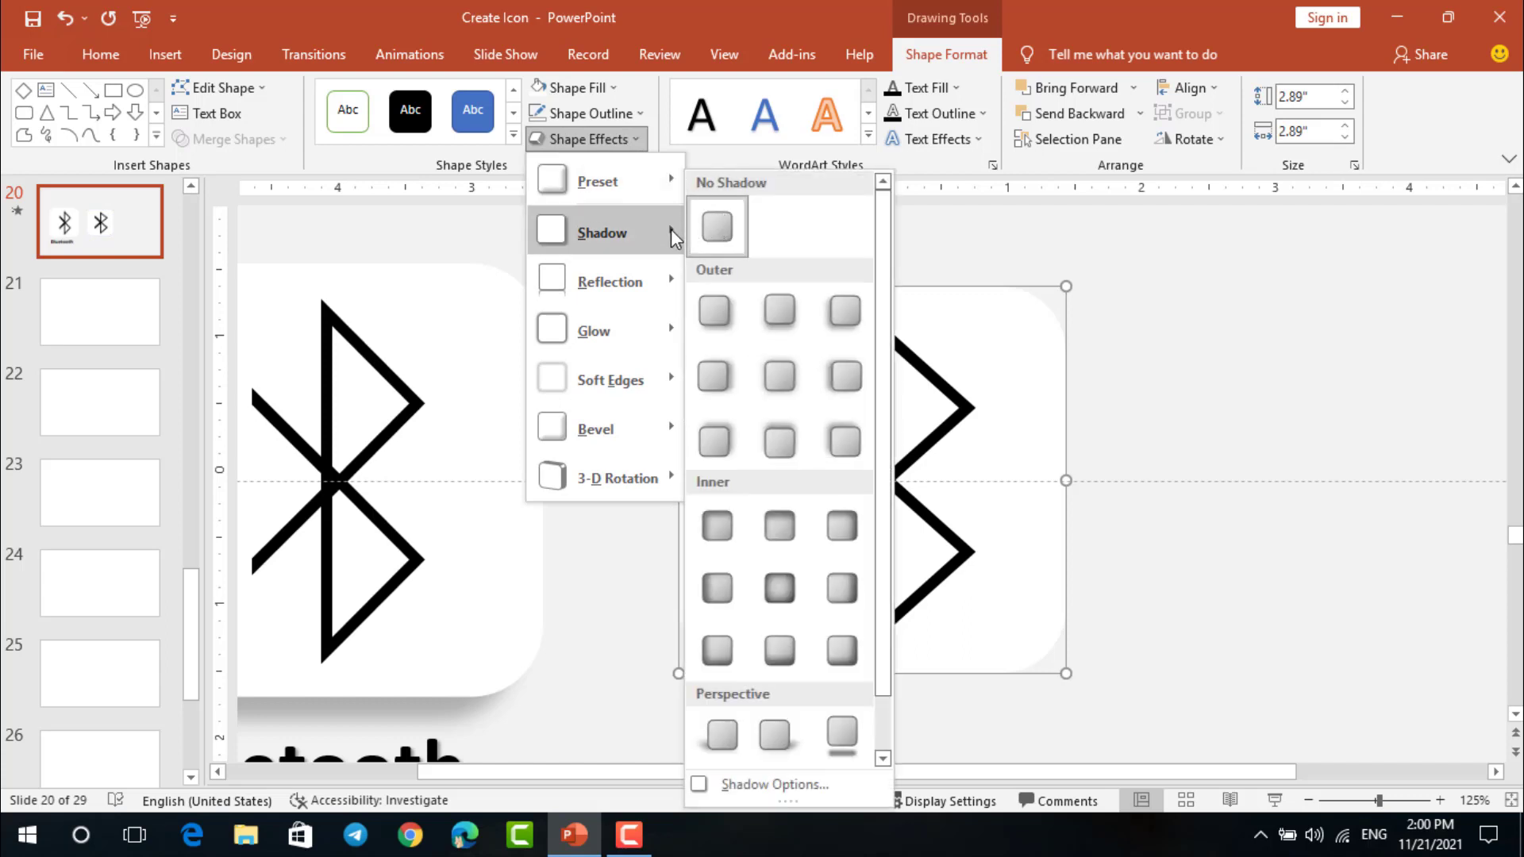
{"action": "mouse_move", "coordinate": [642, 181]}
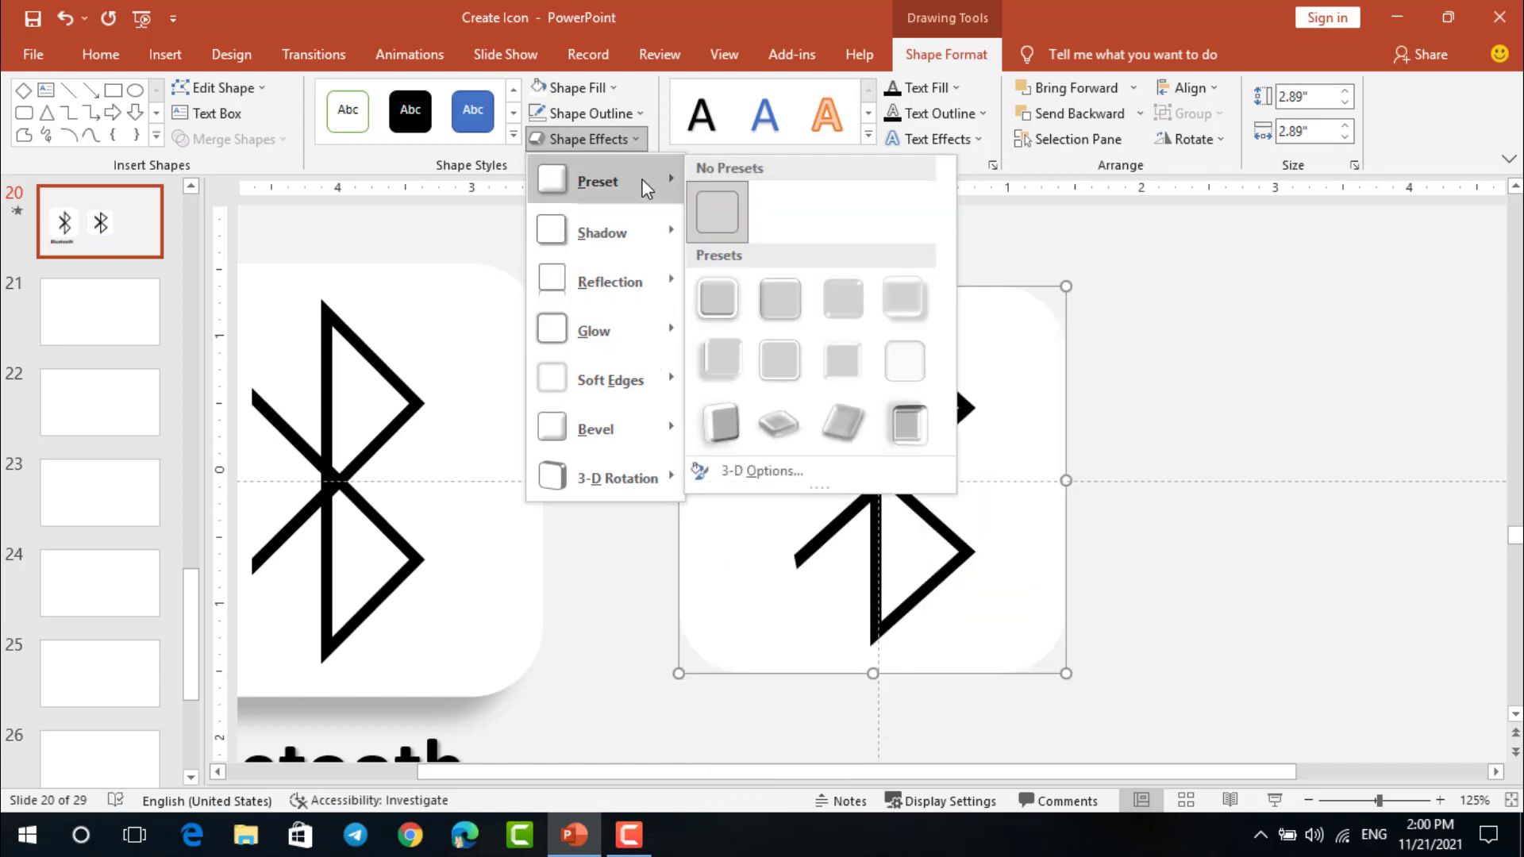
{"action": "left_click", "coordinate": [718, 355]}
{"action": "left_click", "coordinate": [1218, 421]}
Group the white rounded square with the Bluetooth symbol and move the icon to the right half of the slide
{"action": "scroll", "coordinate": [1223, 423], "scroll_direction": "down", "scroll_amount": 5}
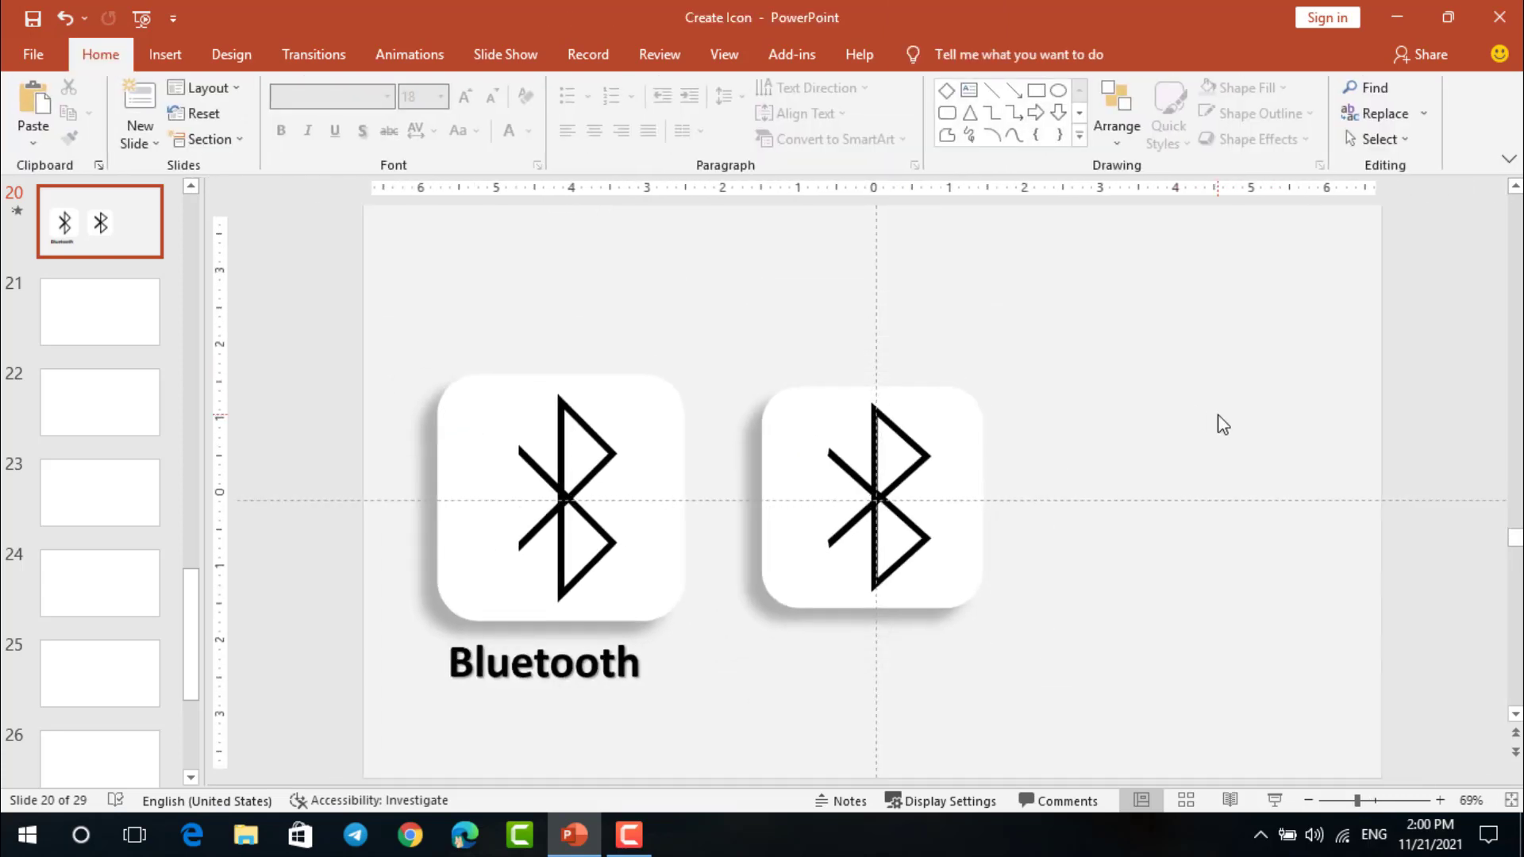
{"action": "left_click_drag", "start_coordinate": [1122, 683], "coordinate": [728, 312]}
{"action": "key", "text": "ctrl+g"}
{"action": "left_click_drag", "start_coordinate": [823, 419], "coordinate": [1017, 404]}
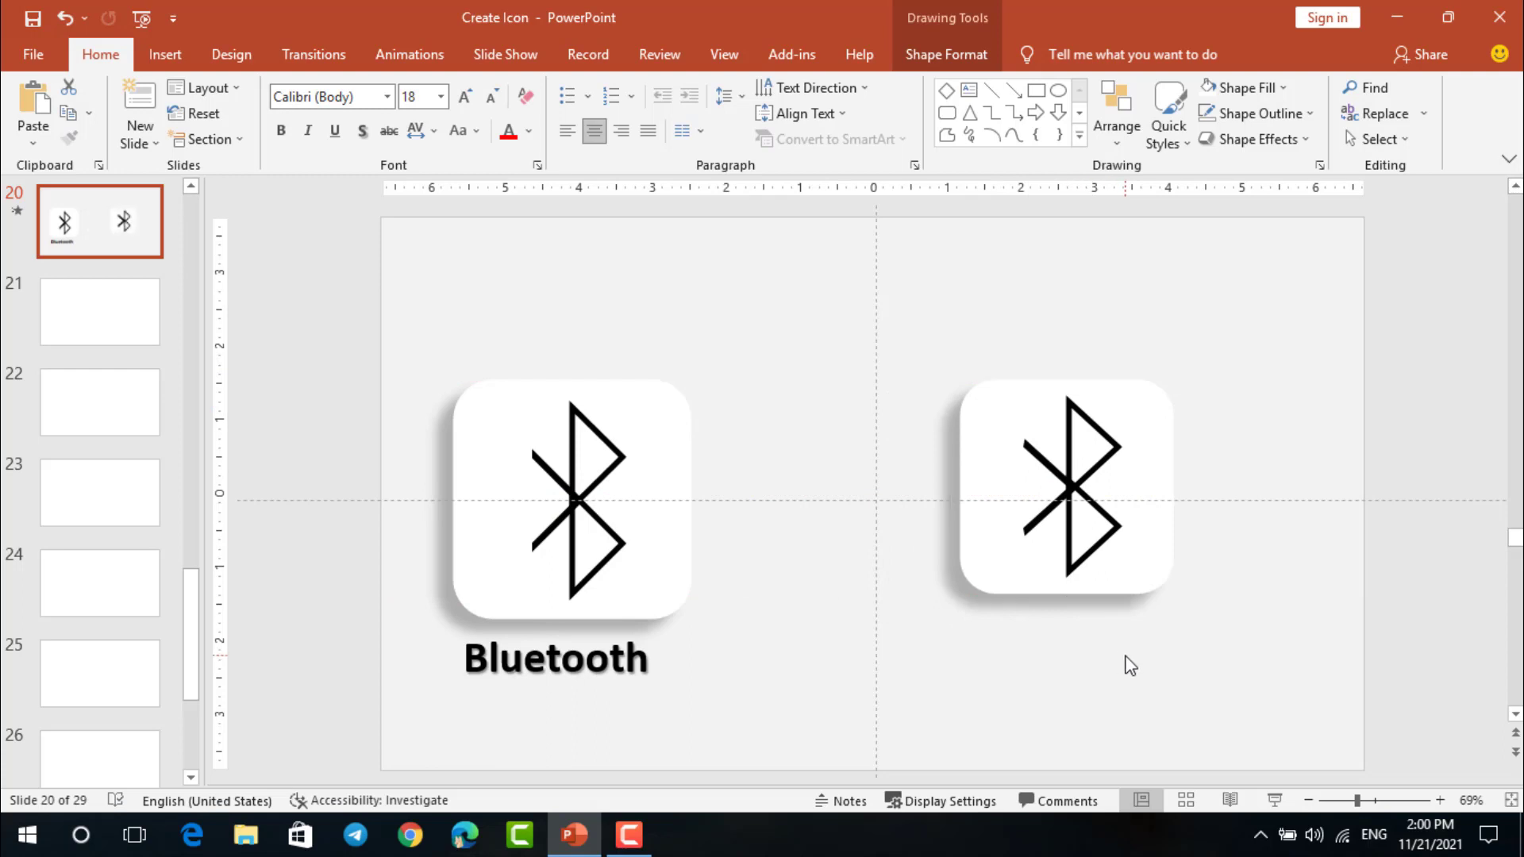
Play the slide show from the current slide to preview the finished Bluetooth icon
{"action": "left_click", "coordinate": [1127, 659]}
{"action": "key", "text": "shift+F5"}
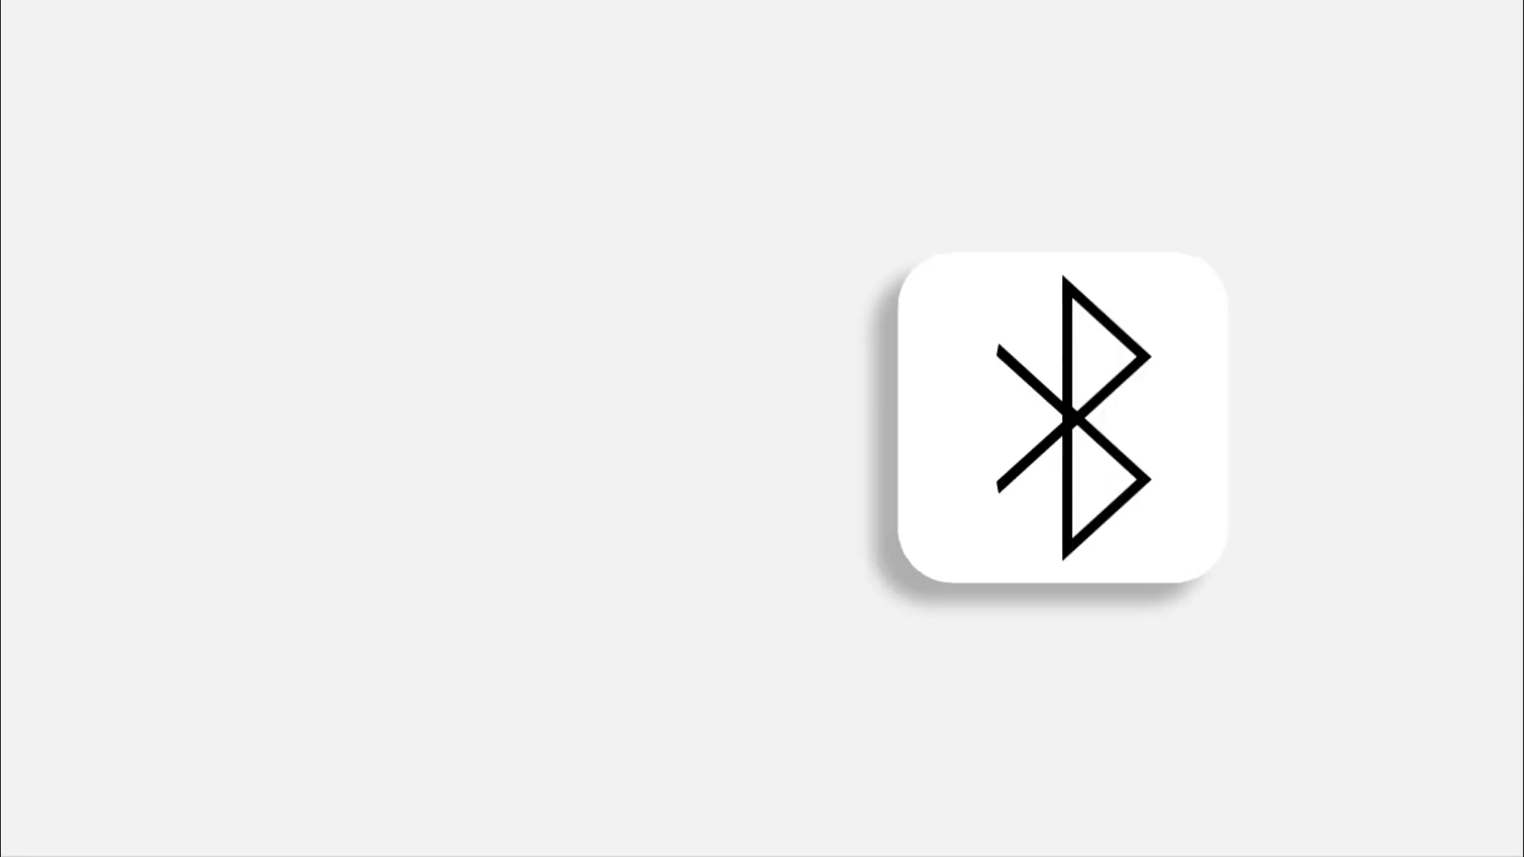